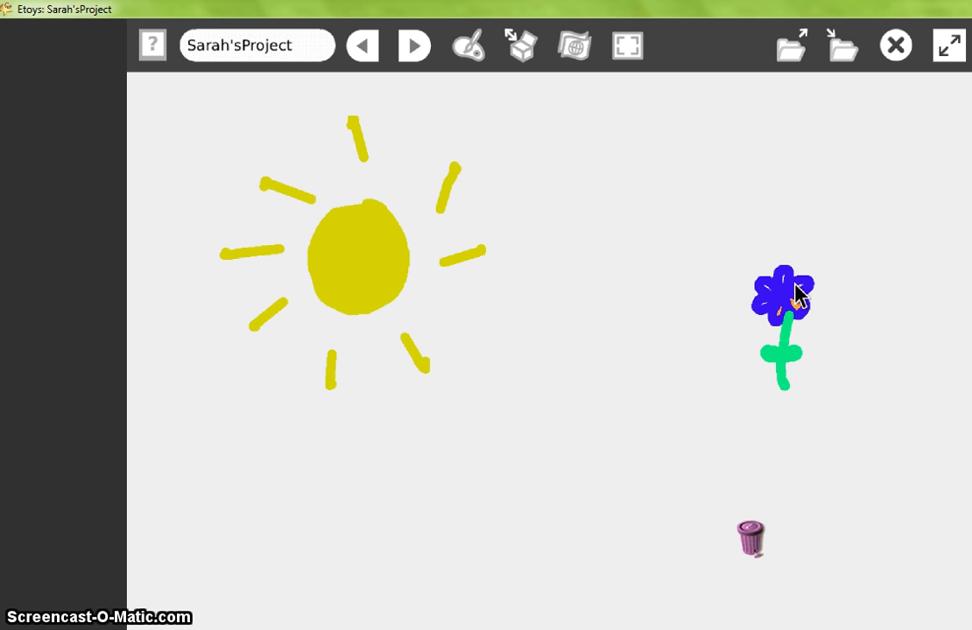
Step: Start a new painting and fill its whole canvas with sky blue
left_click(470, 47)
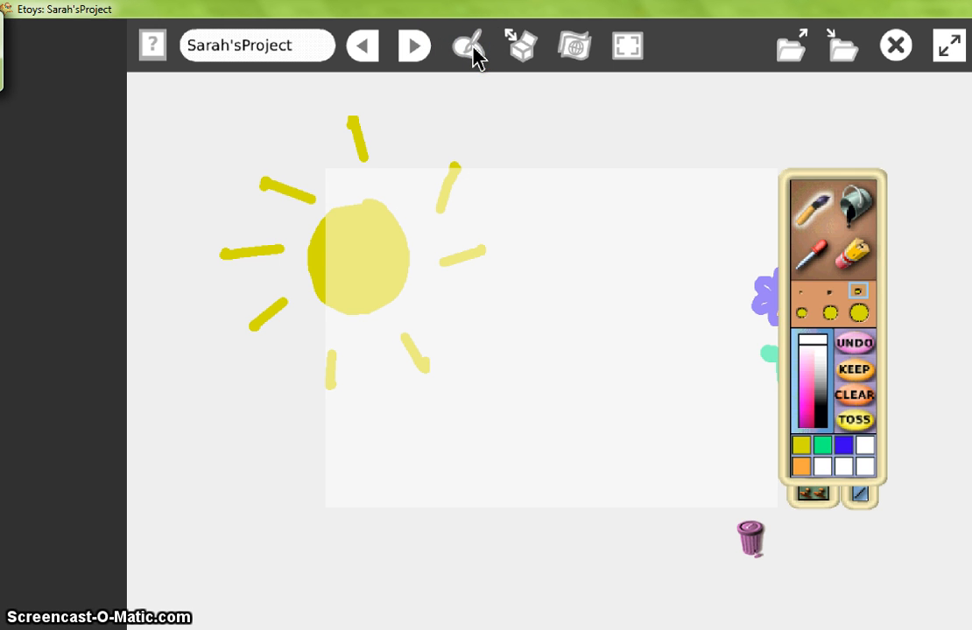
mouse_move(824, 352)
left_click(855, 208)
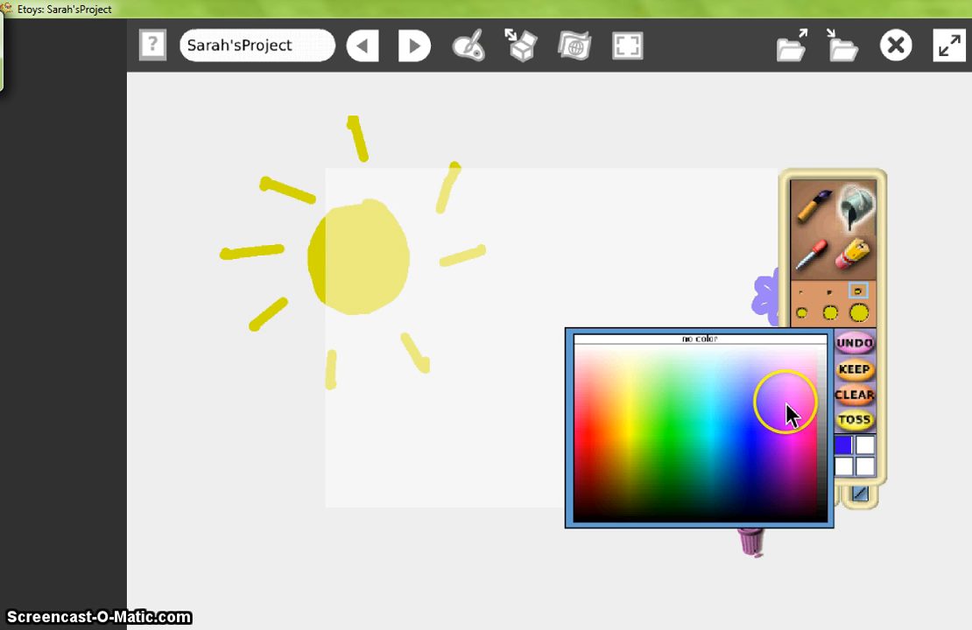
left_click(726, 416)
left_click(509, 264)
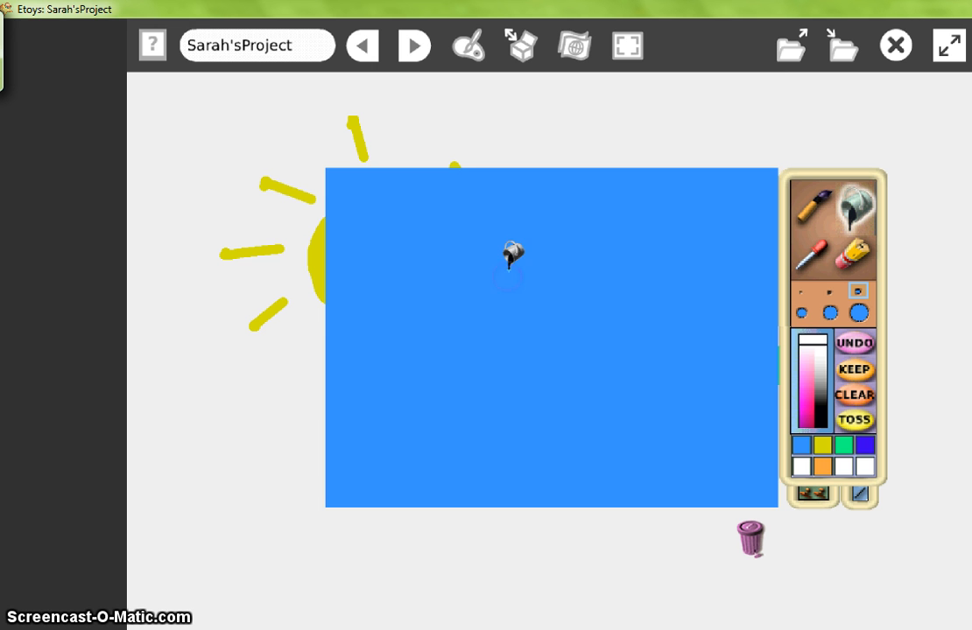
Step: Brush two near-white cloud outlines onto the blue canvas, one upper left and one lower right
left_click(815, 203)
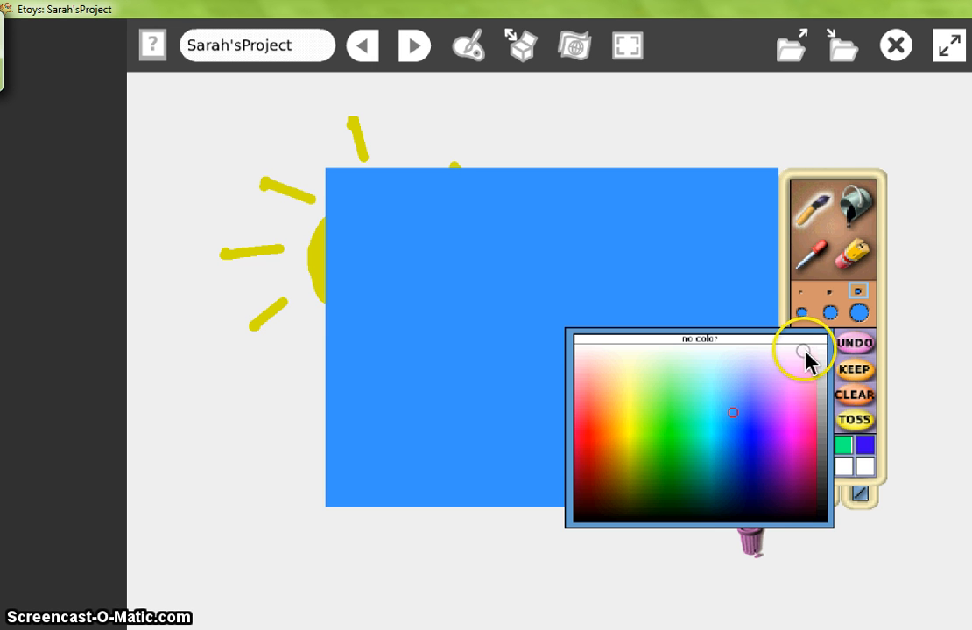
left_click(804, 352)
mouse_move(443, 210)
left_mouse_down()
mouse_move(480, 217)
mouse_move(404, 274)
mouse_move(421, 329)
mouse_move(488, 330)
mouse_move(526, 315)
mouse_move(555, 280)
mouse_move(539, 248)
mouse_move(478, 216)
left_mouse_up()
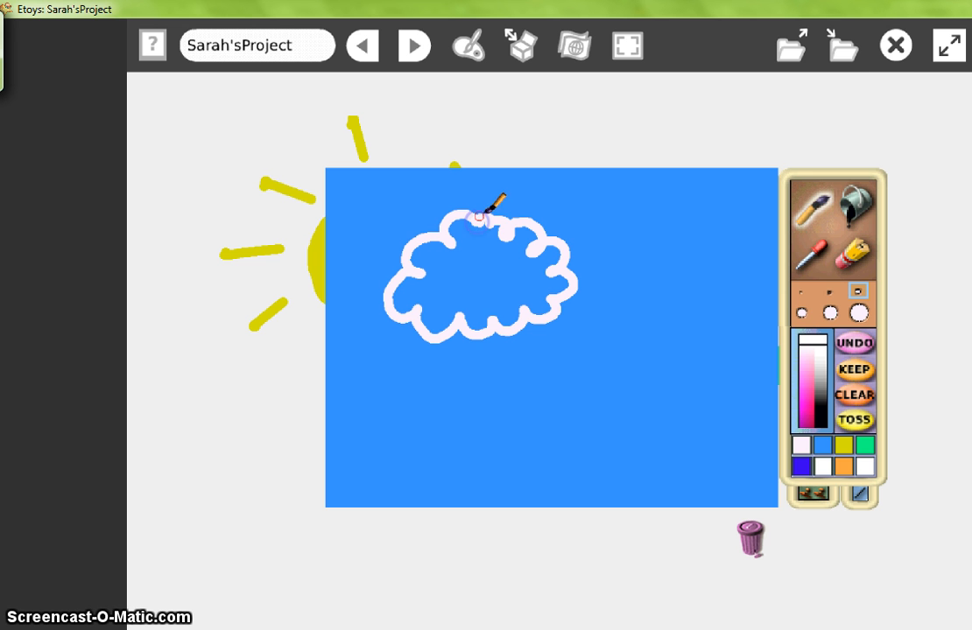
mouse_move(696, 377)
left_mouse_down()
mouse_move(633, 372)
mouse_move(594, 392)
mouse_move(566, 445)
mouse_move(725, 463)
mouse_move(737, 391)
mouse_move(694, 373)
left_mouse_up()
Step: Fill both cloud outlines with the same near-white colour and keep the painting
left_click(854, 210)
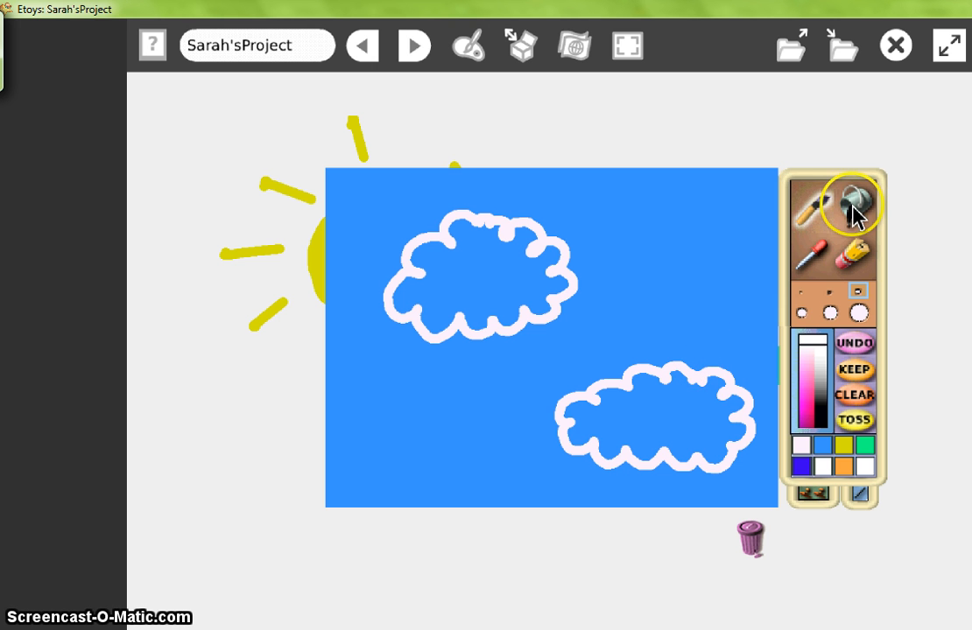
left_click(650, 408)
left_click(491, 275)
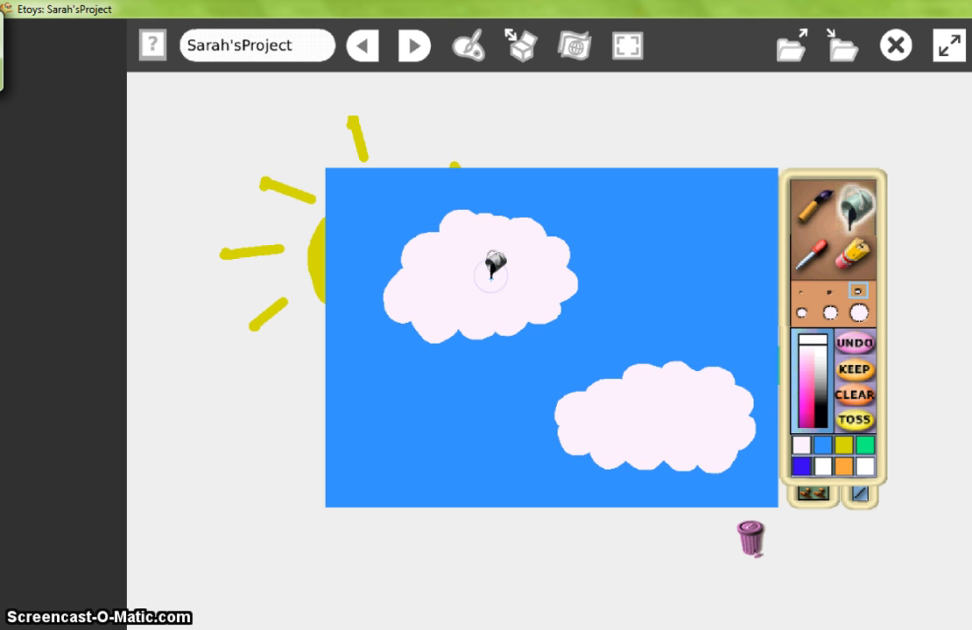
left_click(853, 369)
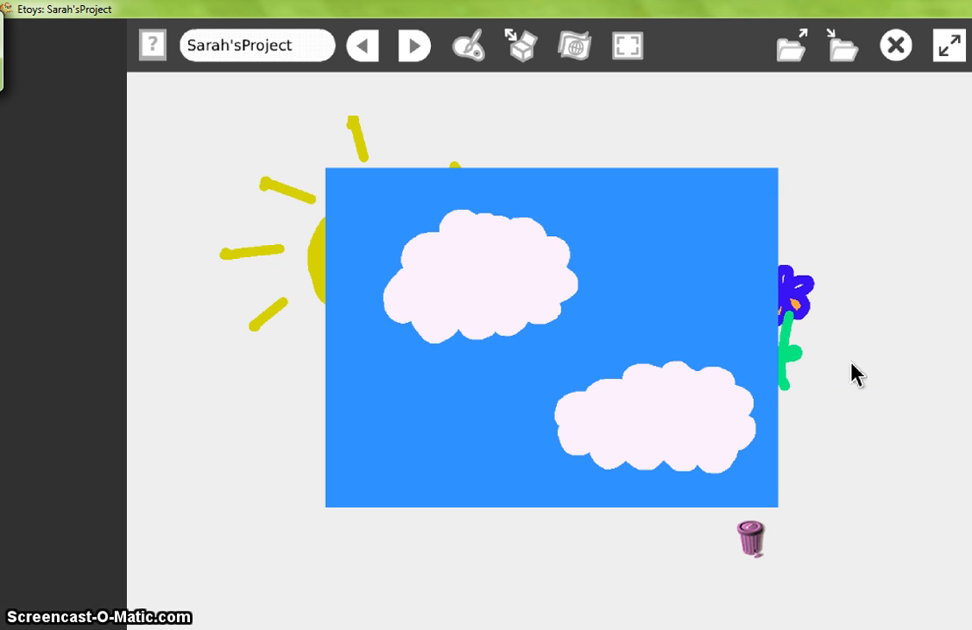
Step: Try to move the painted clouds separately from the blue sky they were drawn on
mouse_move(670, 295)
left_mouse_down()
mouse_move(672, 210)
mouse_move(651, 298)
mouse_move(636, 306)
mouse_move(670, 303)
left_mouse_up()
left_click(514, 310)
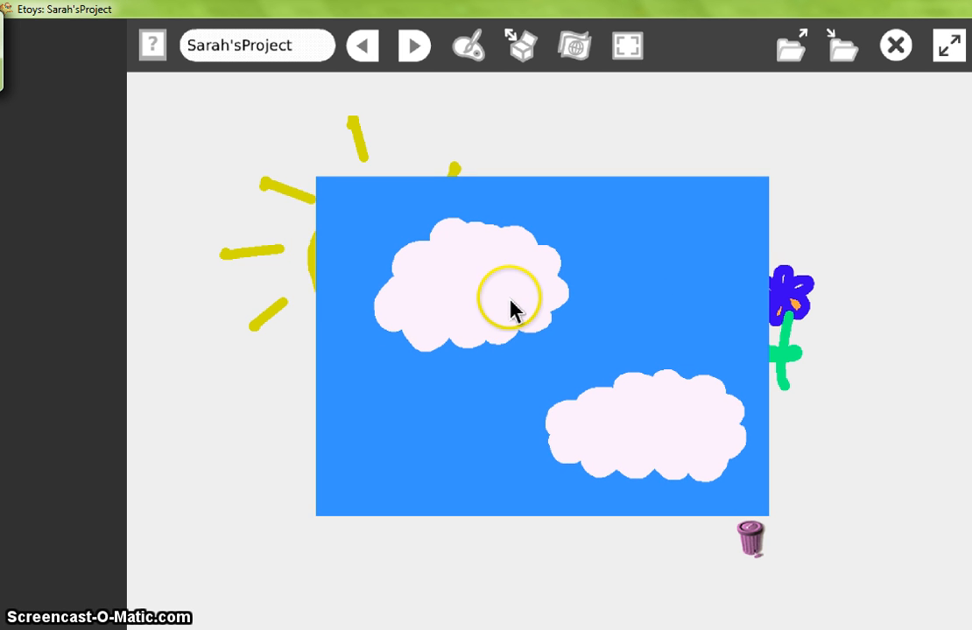
left_click_drag(518, 288, 518, 289)
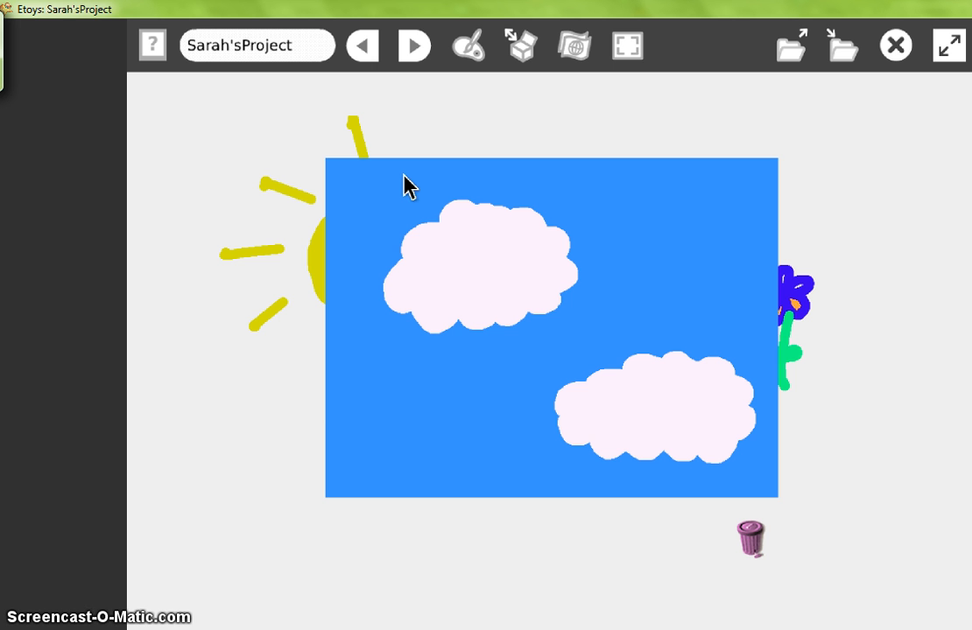
left_click(506, 271)
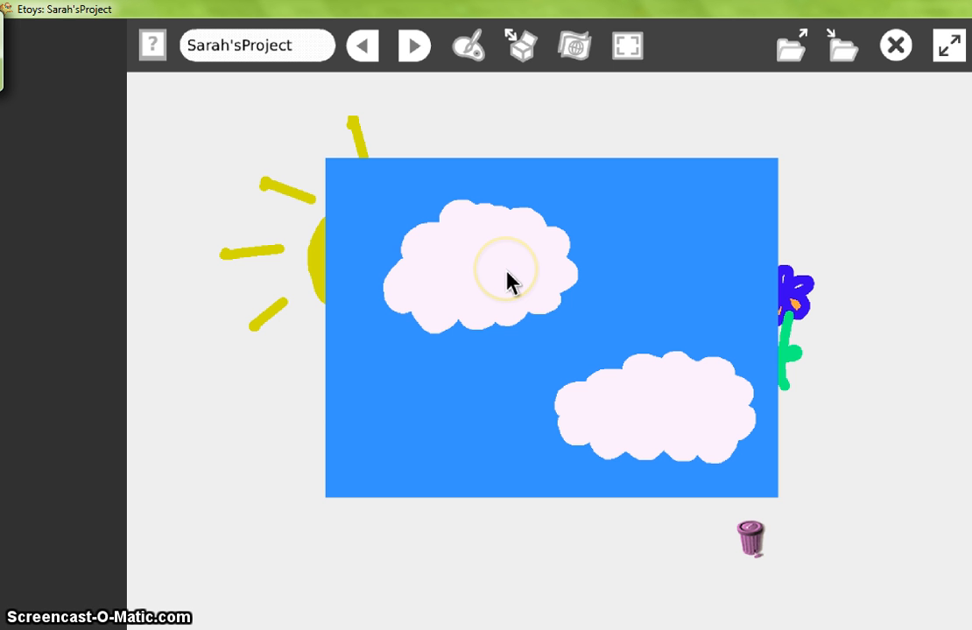
left_click_drag(584, 339, 507, 321)
left_click(427, 260)
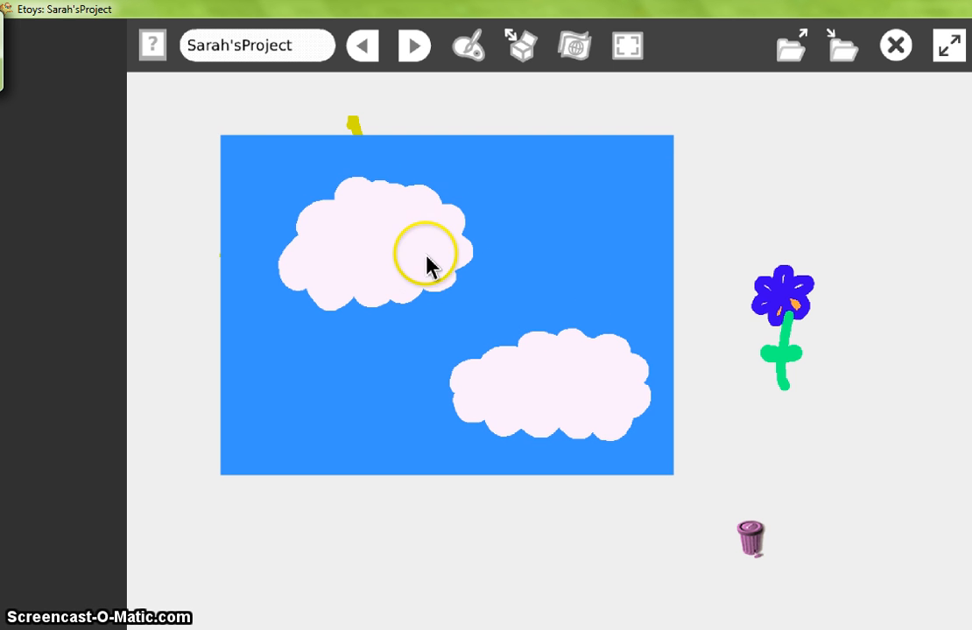
left_click_drag(368, 272, 599, 268)
mouse_move(702, 256)
left_mouse_down()
mouse_move(649, 319)
mouse_move(442, 415)
left_mouse_up()
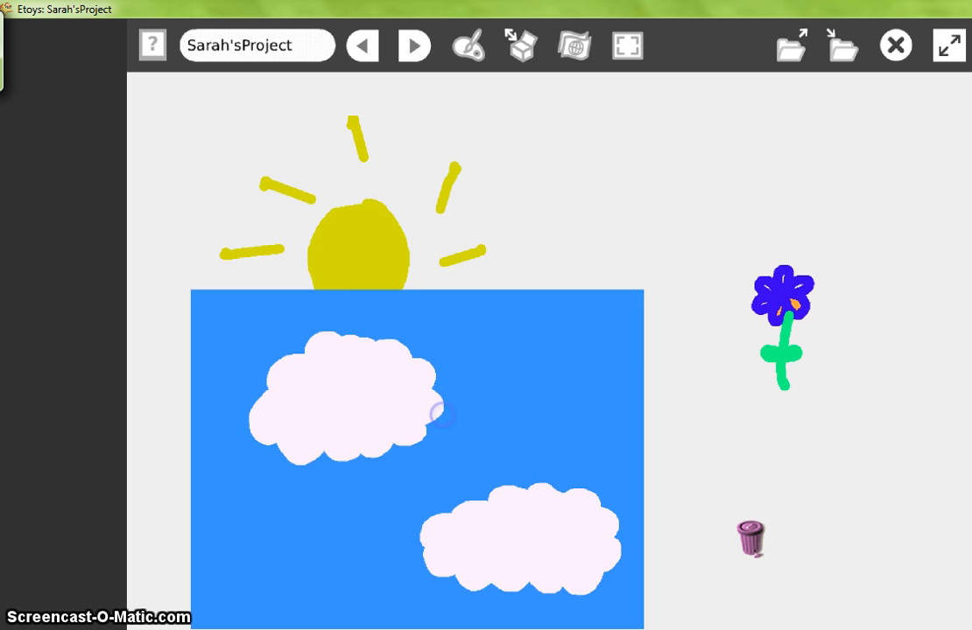
left_click_drag(559, 388, 626, 202)
left_click_drag(542, 264, 676, 334)
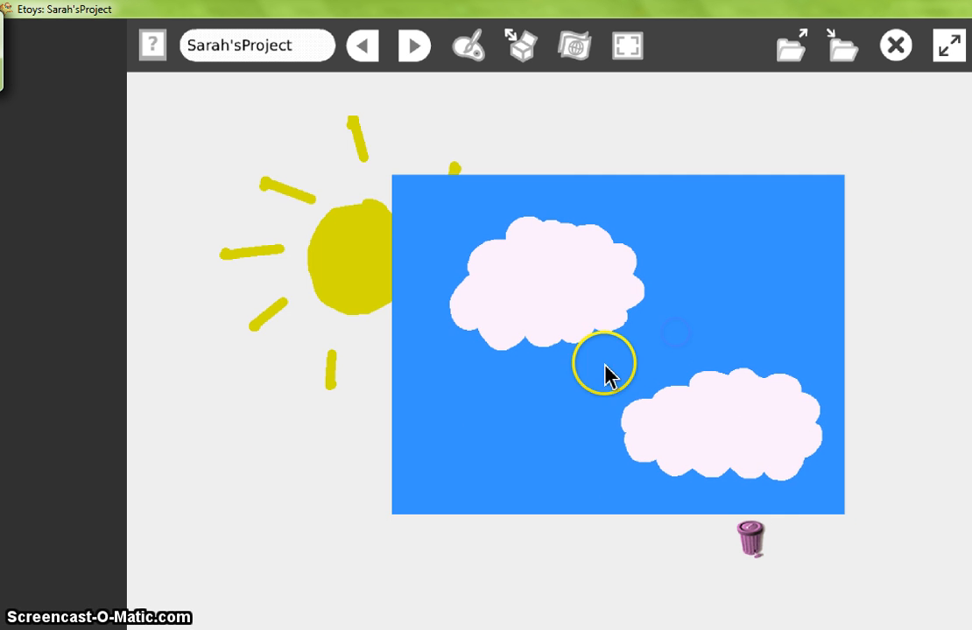
Step: Throw the combined sky-and-clouds painting into the trash can
mouse_move(603, 372)
left_mouse_down()
mouse_move(435, 289)
mouse_move(399, 353)
left_mouse_up()
mouse_move(368, 266)
left_mouse_down()
mouse_move(435, 280)
mouse_move(431, 295)
mouse_move(426, 284)
left_mouse_up()
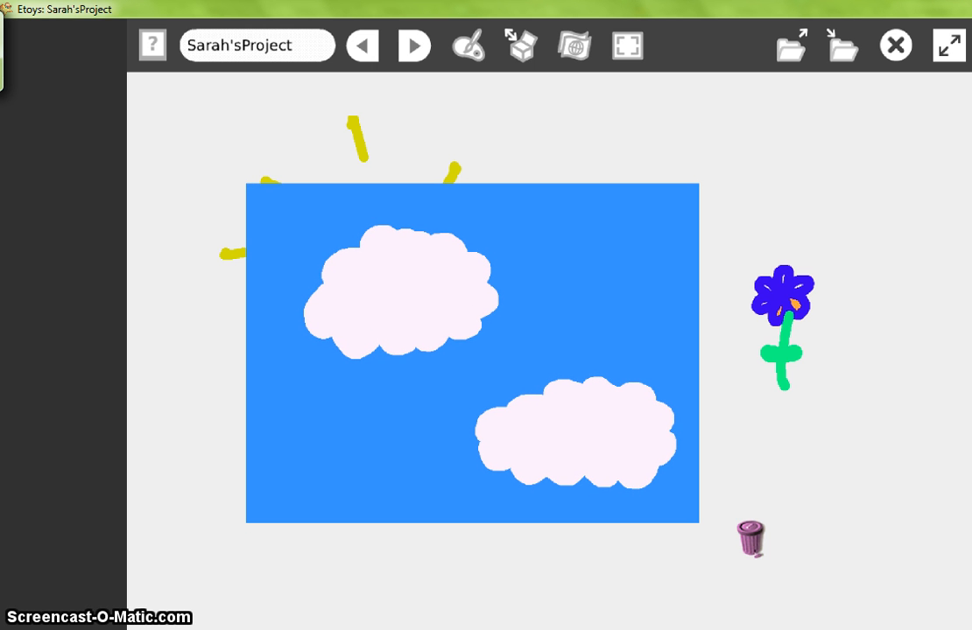
mouse_move(525, 275)
left_mouse_down()
mouse_move(798, 535)
mouse_move(886, 577)
mouse_move(705, 449)
mouse_move(650, 310)
mouse_move(699, 390)
mouse_move(723, 334)
mouse_move(698, 377)
mouse_move(613, 405)
mouse_move(651, 362)
mouse_move(651, 375)
left_mouse_up()
mouse_move(711, 444)
left_mouse_down()
mouse_move(718, 401)
mouse_move(705, 455)
mouse_move(676, 467)
mouse_move(569, 435)
mouse_move(733, 485)
mouse_move(733, 439)
mouse_move(749, 448)
mouse_move(744, 463)
mouse_move(758, 457)
mouse_move(767, 525)
left_mouse_up()
Step: Make a new painting filled entirely with the same sky blue, without clouds, and keep it
left_click(480, 42)
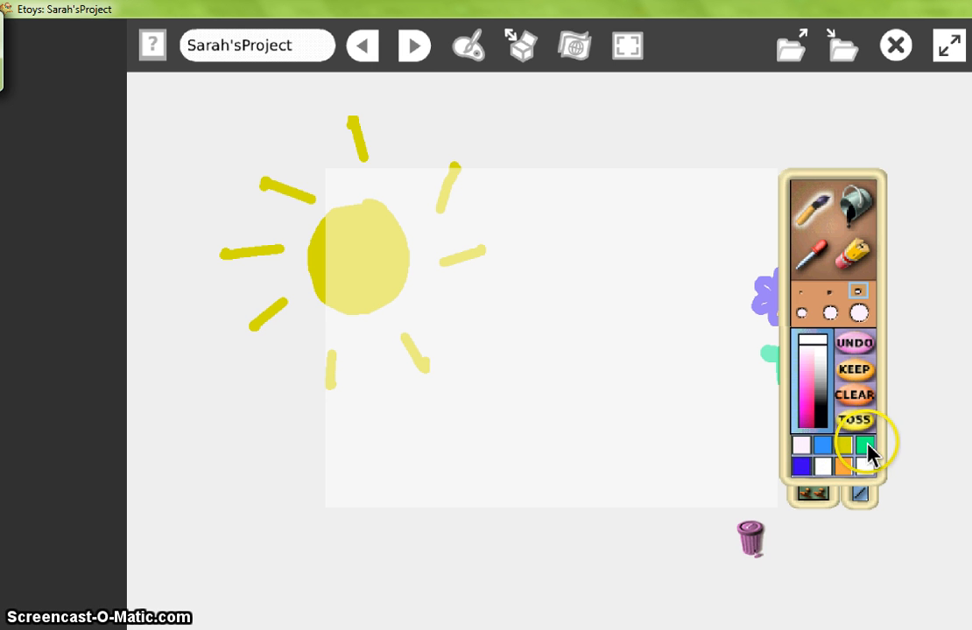
left_click(820, 432)
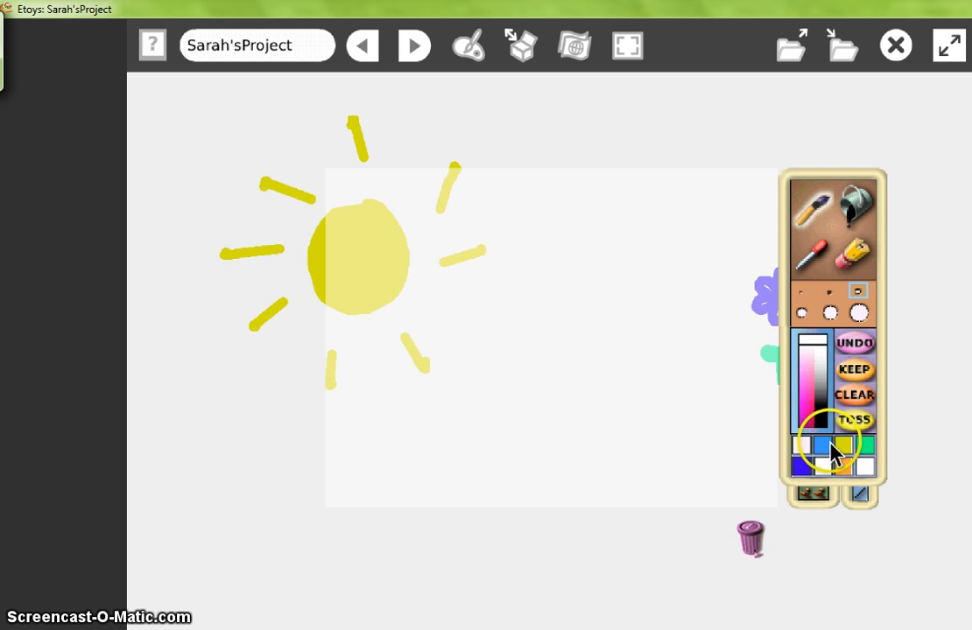
left_click(821, 444)
left_click(853, 208)
left_click(603, 264)
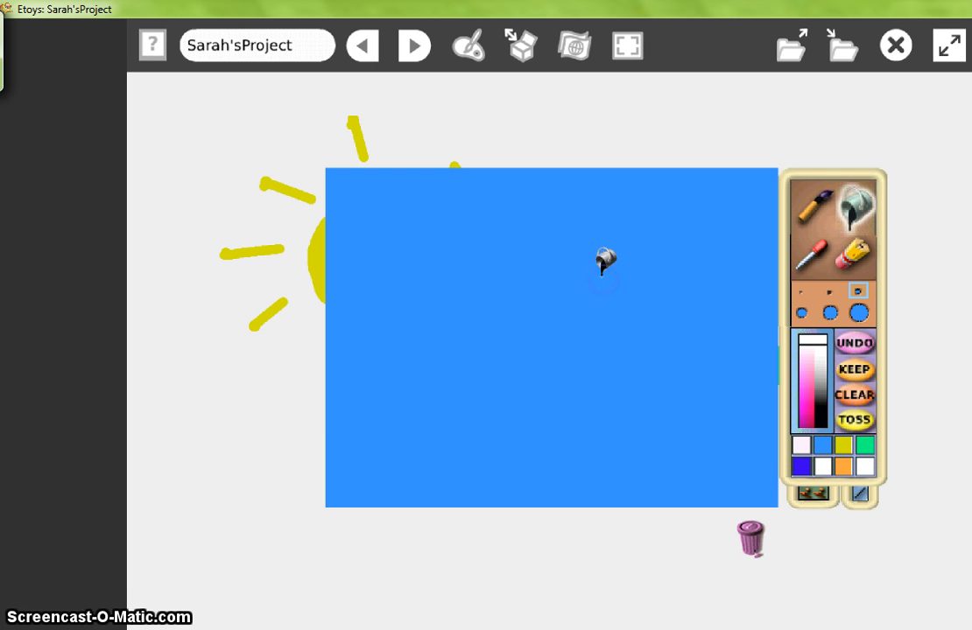
left_click(858, 370)
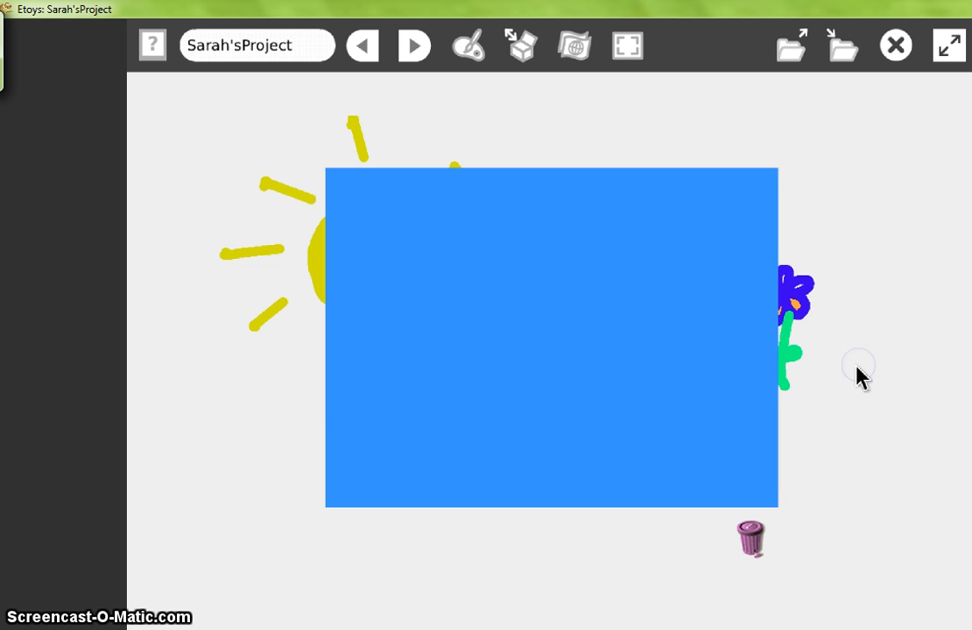
Step: Position the blue sky left of the flower and place the sun in front of its left half
left_click_drag(623, 282, 436, 219)
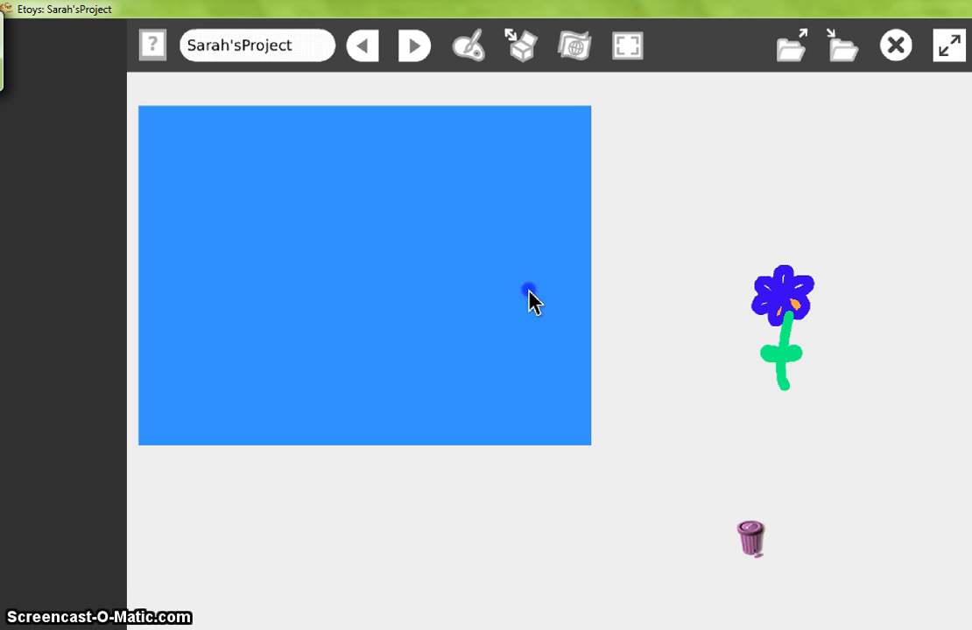
left_click_drag(528, 289, 670, 321)
left_click_drag(267, 254, 369, 244)
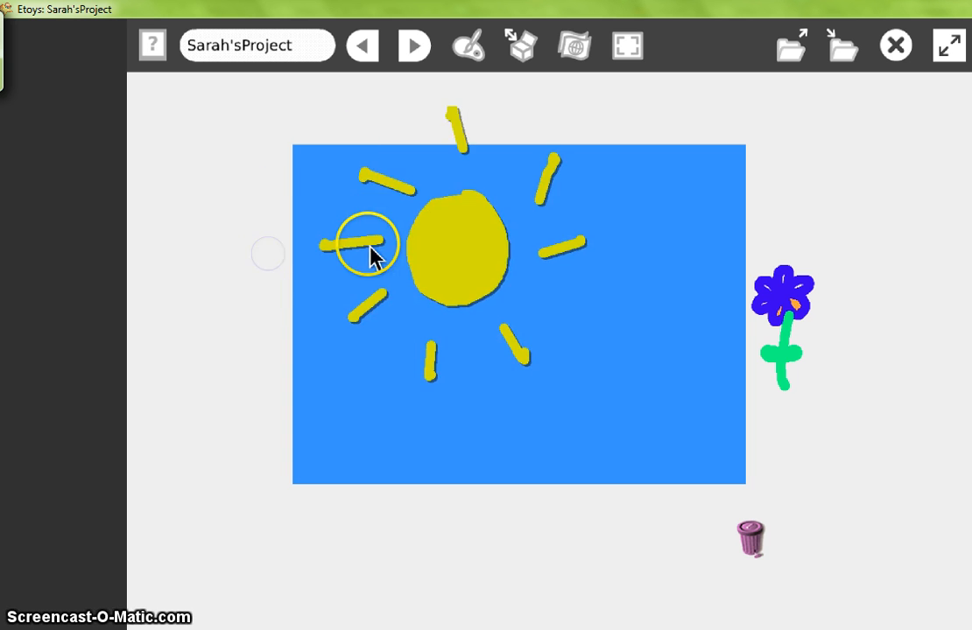
left_click_drag(617, 308, 583, 300)
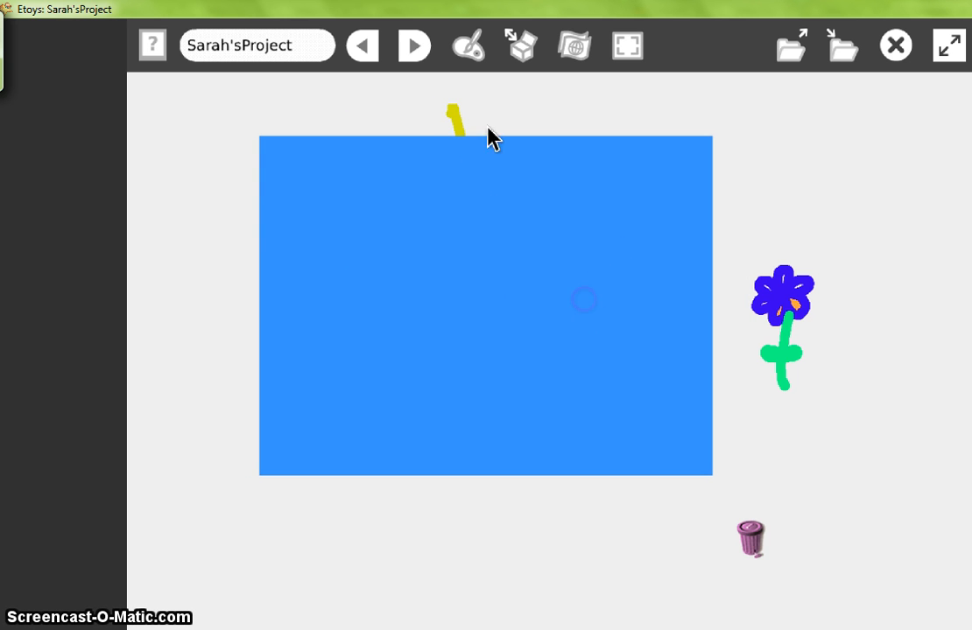
left_click_drag(458, 113, 429, 133)
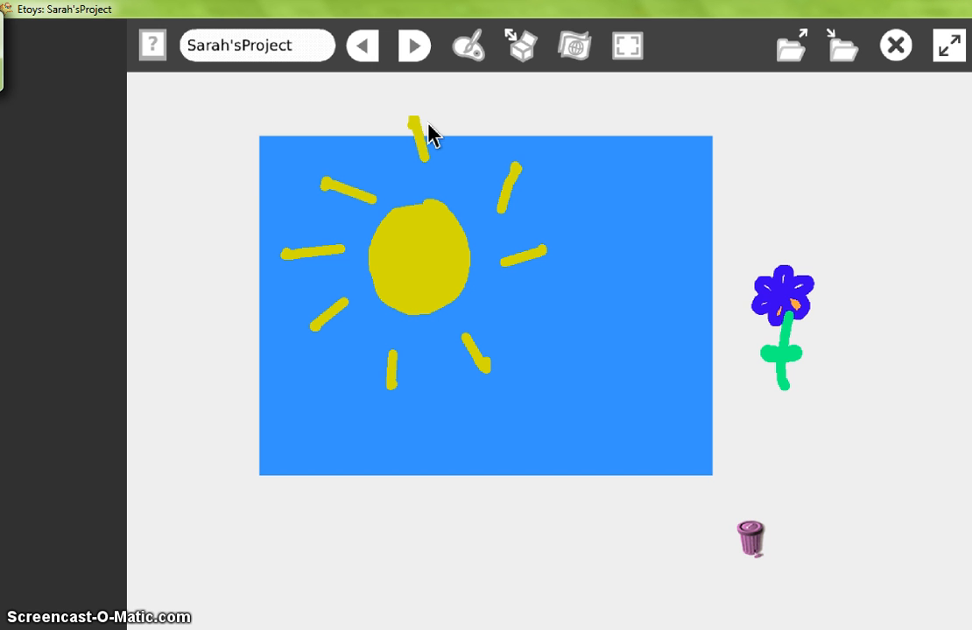
Step: Start a new painting and brush a closed cloud outline in medium grey
left_click(477, 45)
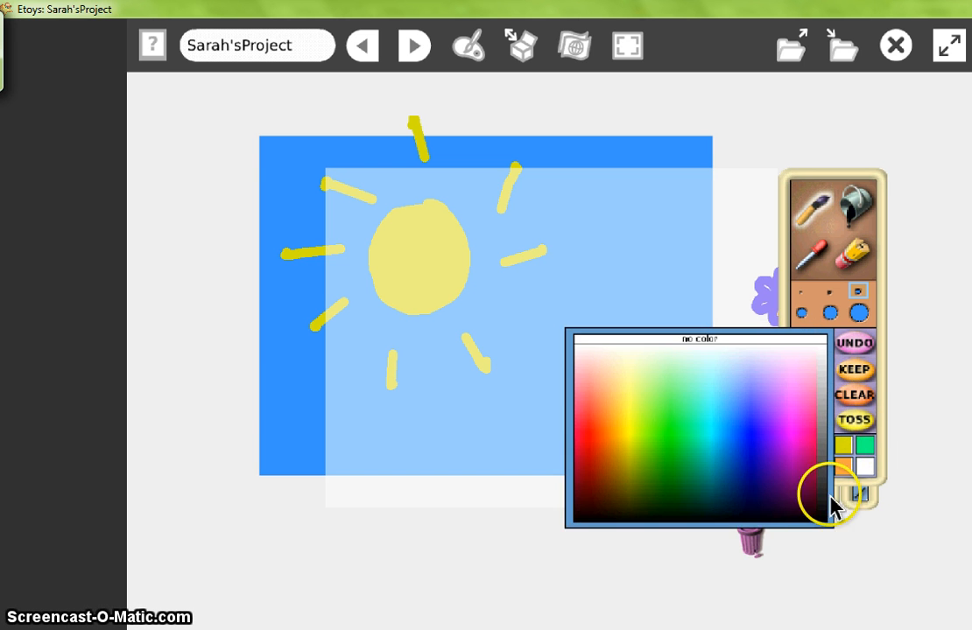
left_click(828, 427)
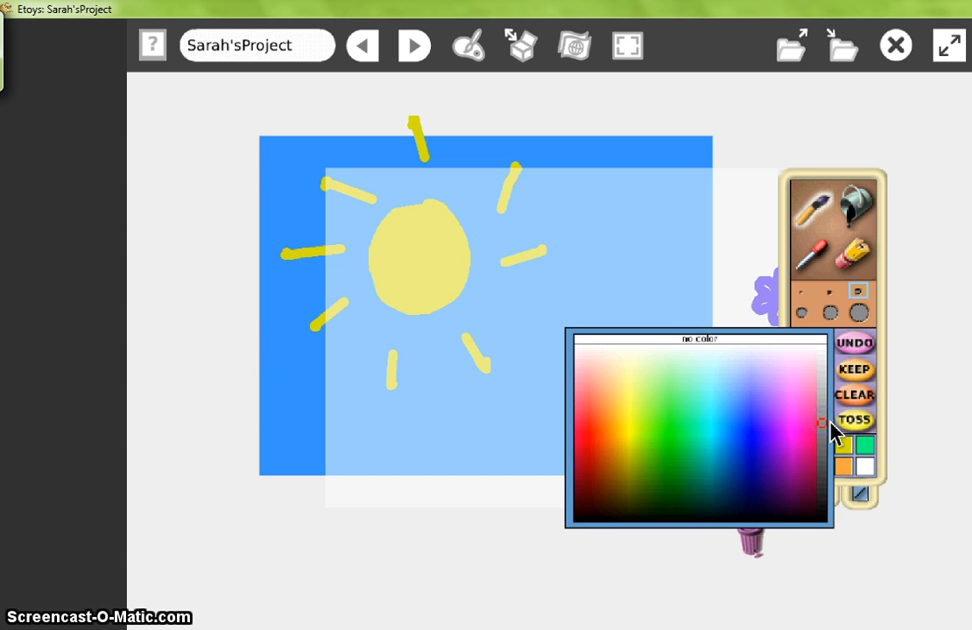
left_click(801, 186)
mouse_move(497, 280)
left_mouse_down()
mouse_move(520, 249)
mouse_move(481, 299)
mouse_move(534, 346)
mouse_move(622, 335)
mouse_move(646, 275)
mouse_move(564, 247)
left_mouse_up()
Step: Fill the grey cloud outline with near-white and keep the cloud as its own object
left_click(853, 206)
left_click(840, 446)
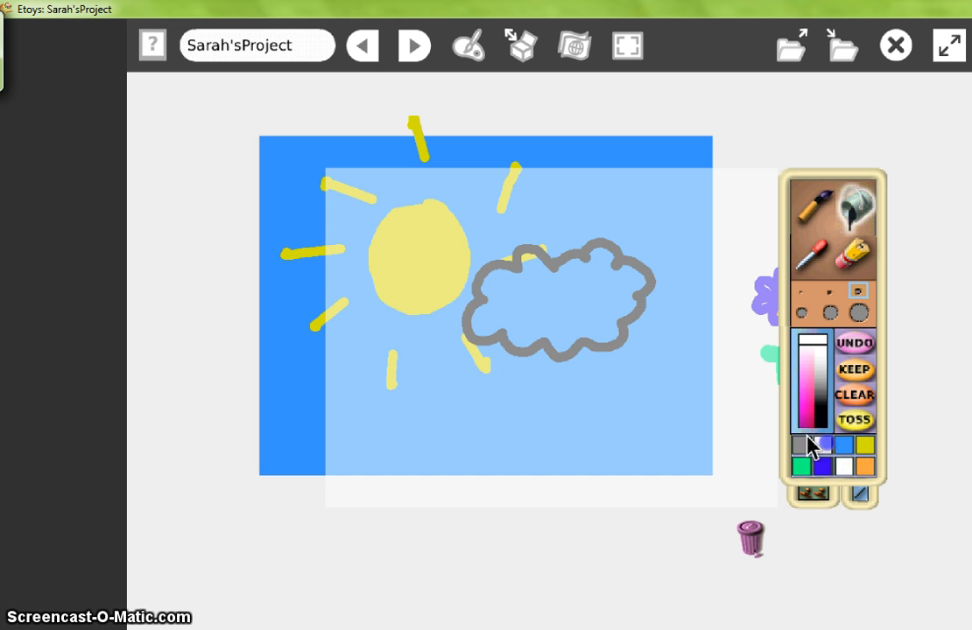
mouse_move(810, 424)
left_click(790, 356)
left_click(589, 304)
left_click(860, 368)
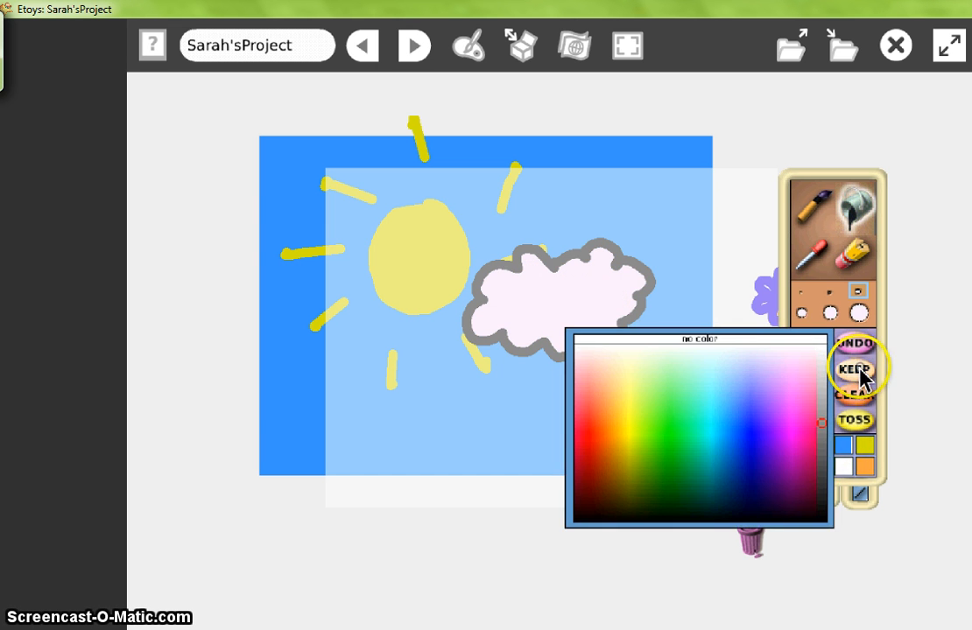
Step: Move the cloud to the sky's upper right and the flower to the sky's lower right
mouse_move(642, 289)
left_mouse_down()
mouse_move(636, 198)
mouse_move(445, 231)
mouse_move(562, 322)
mouse_move(642, 311)
mouse_move(662, 233)
left_mouse_up()
left_click_drag(785, 302, 637, 375)
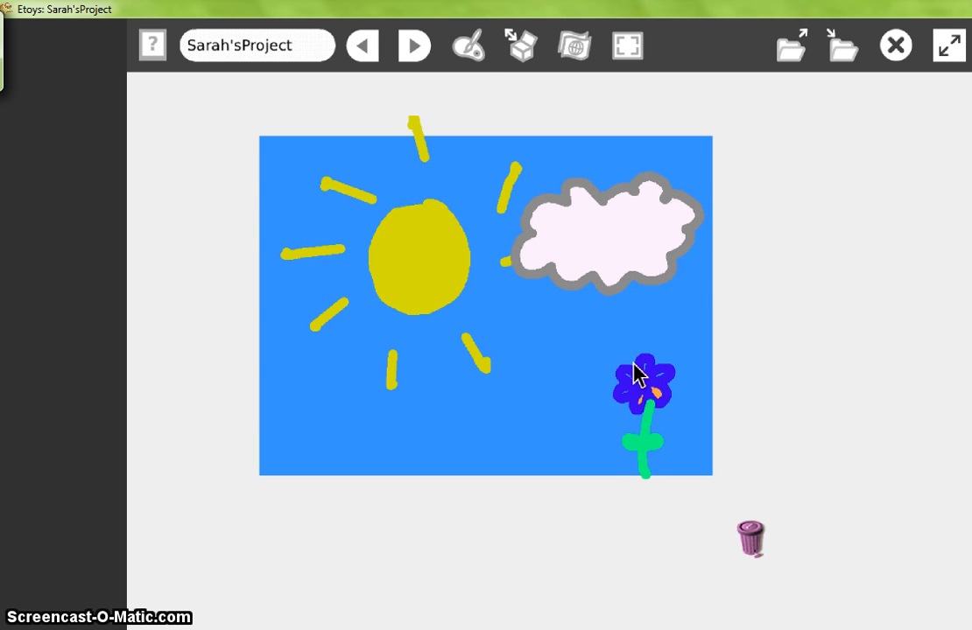
Step: Paint a second cloud with a grey outline and near-white fill, and keep it as a separate object
left_click(478, 41)
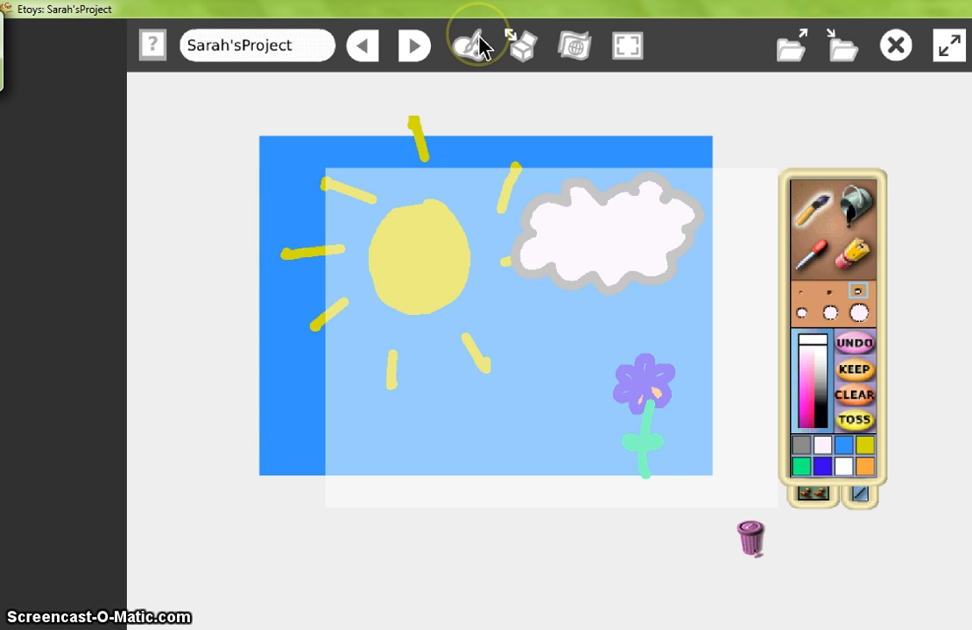
left_click(805, 444)
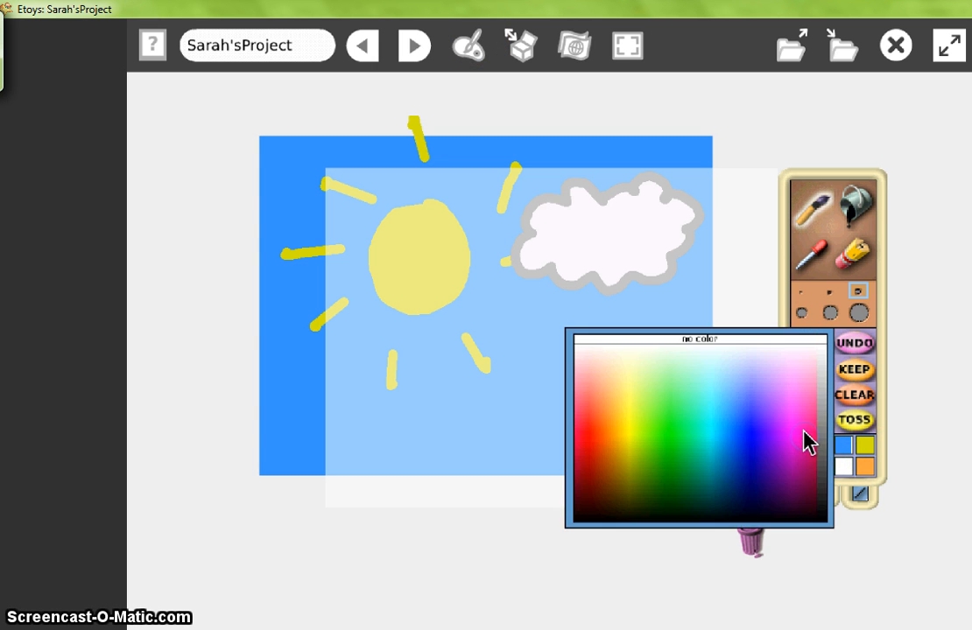
mouse_move(518, 315)
left_mouse_down()
mouse_move(461, 322)
mouse_move(479, 379)
mouse_move(559, 392)
mouse_move(599, 353)
mouse_move(581, 307)
mouse_move(518, 307)
left_mouse_up()
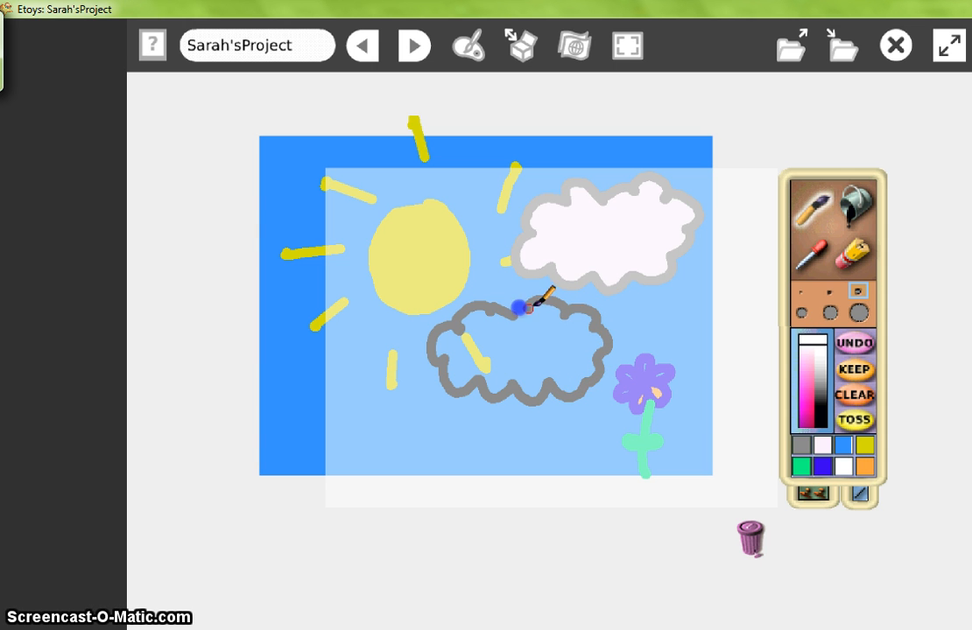
left_click(823, 444)
left_click(852, 205)
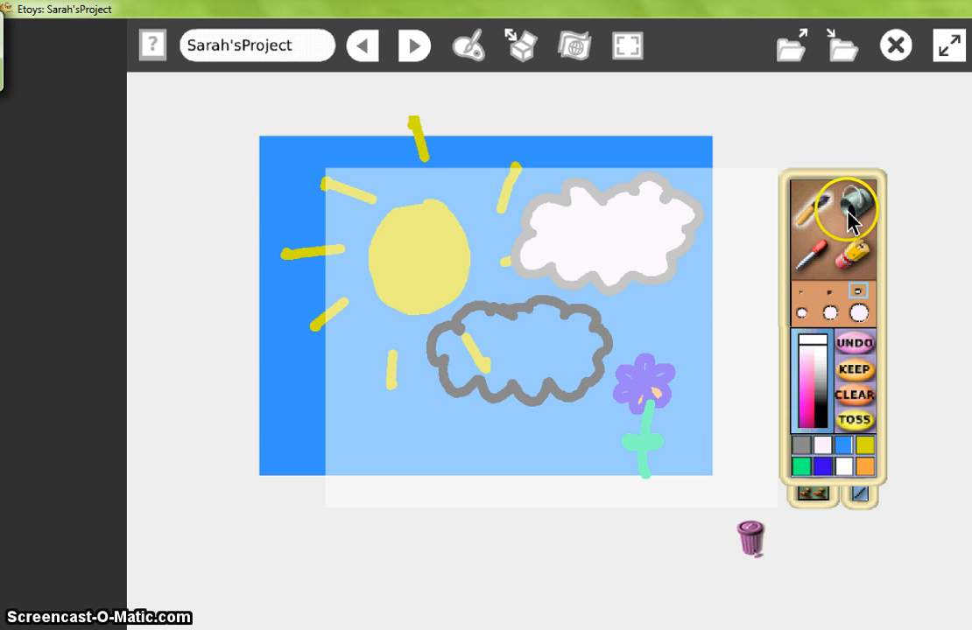
left_click(527, 338)
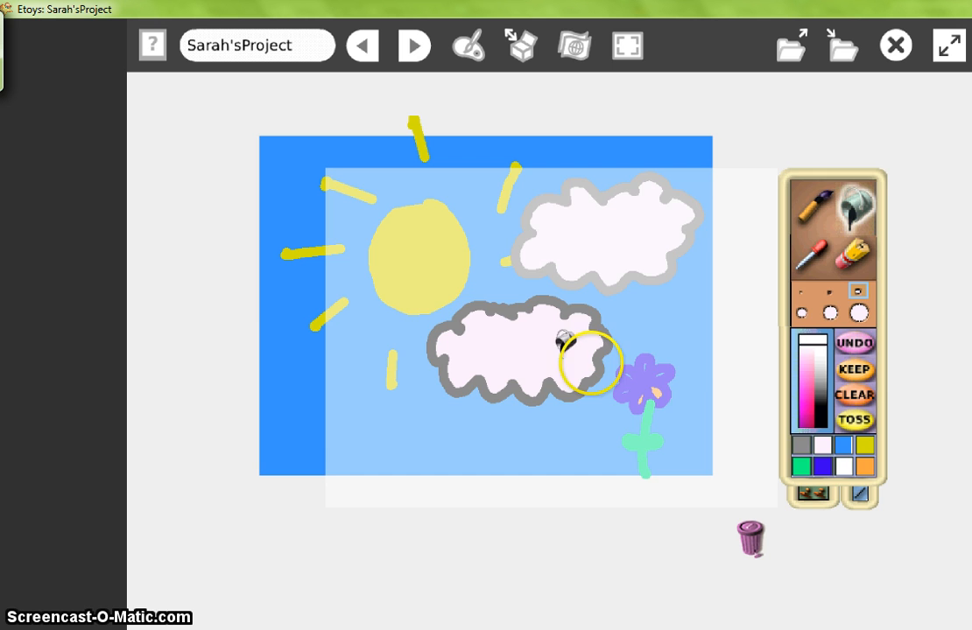
left_click(849, 368)
Step: Move the second cloud to the sun's lower left and bring the sun in front of both clouds
left_click_drag(542, 358, 354, 305)
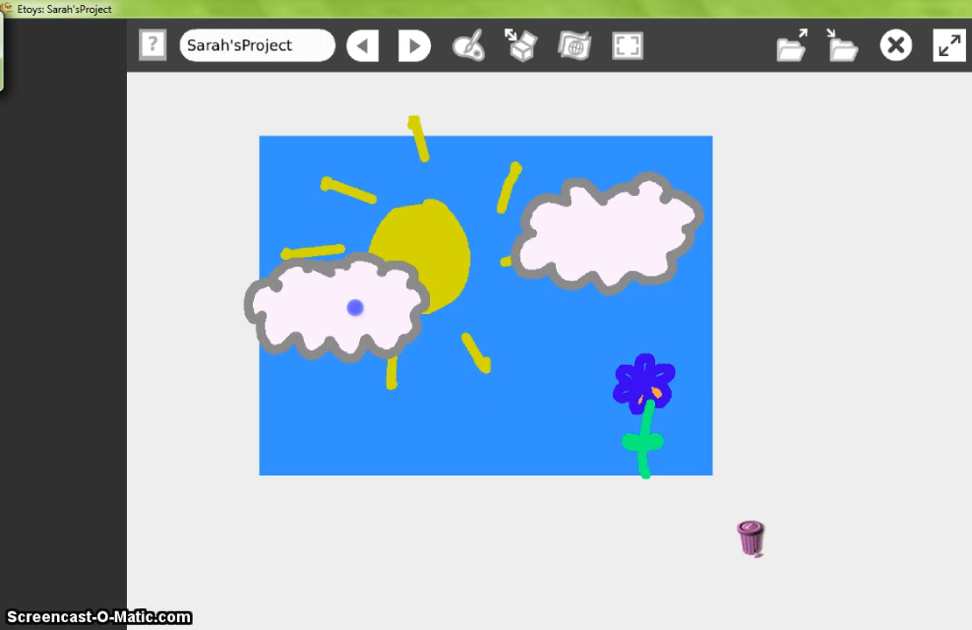
mouse_move(438, 265)
left_mouse_down()
mouse_move(432, 239)
mouse_move(442, 245)
left_mouse_up()
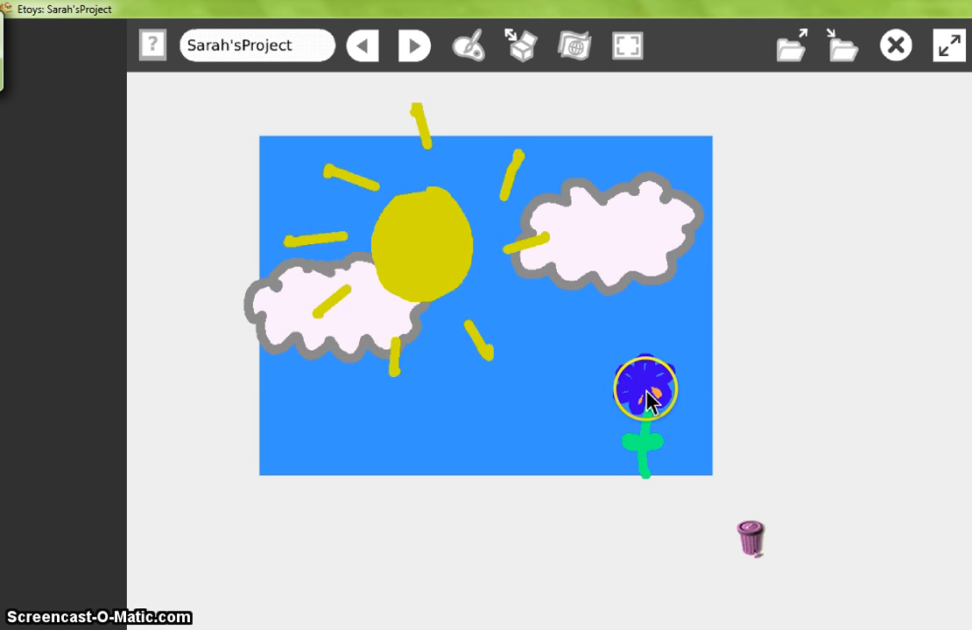
Step: Move the blue flower slightly up and inward on the sky, and nudge the sun a little higher
left_click_drag(646, 396, 610, 377)
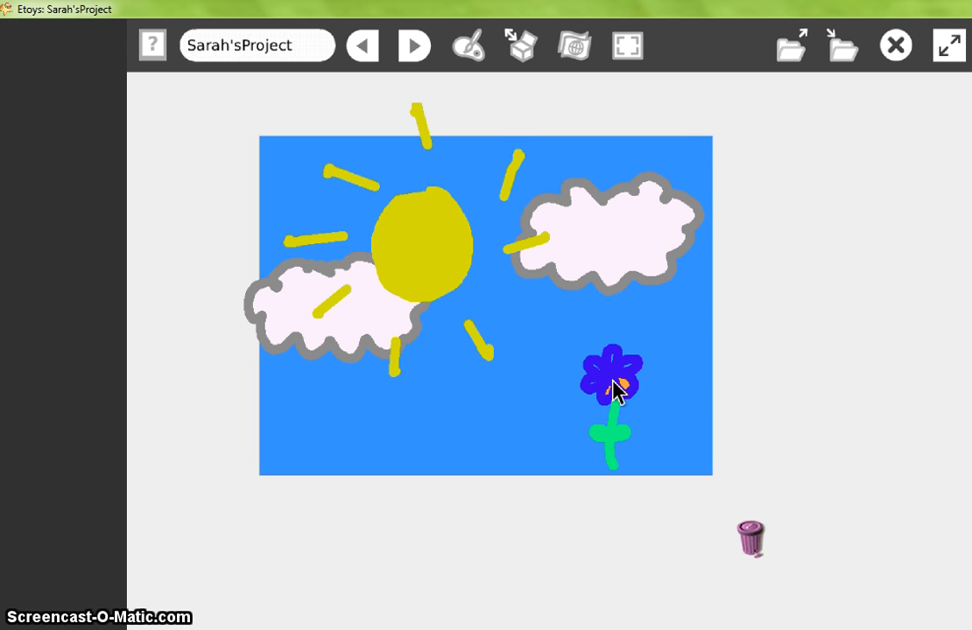
left_click_drag(434, 266, 430, 245)
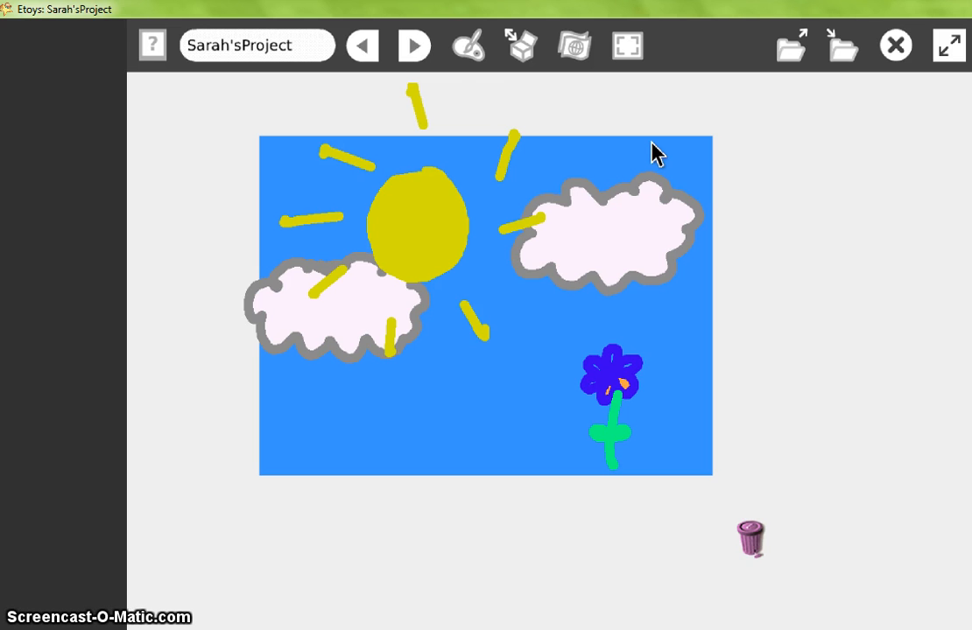
Step: Paint a new flower beside the blue one, with a green stem, two green leaves and five pink petals
left_click(477, 51)
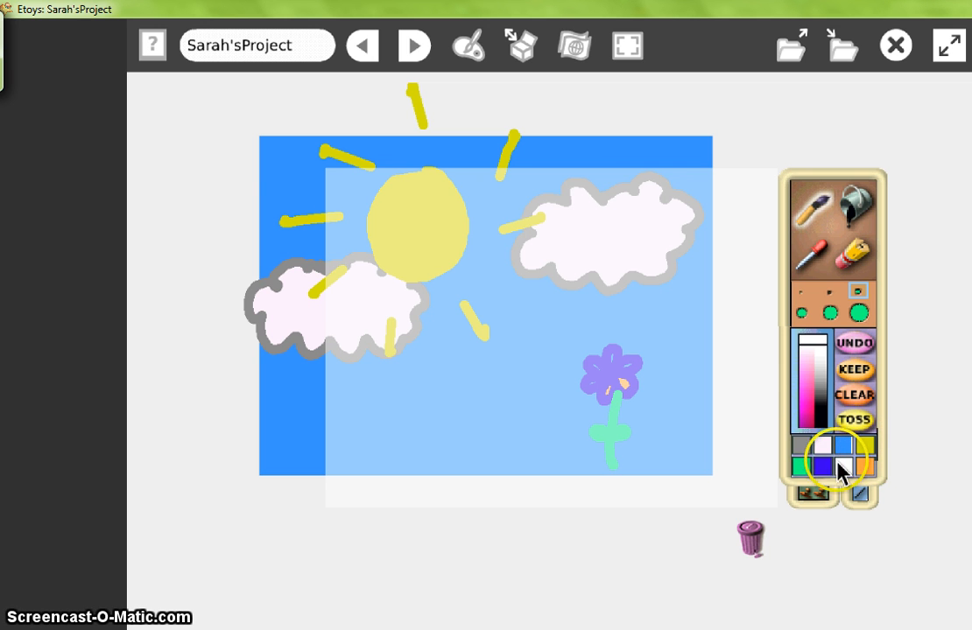
left_click_drag(531, 337, 532, 426)
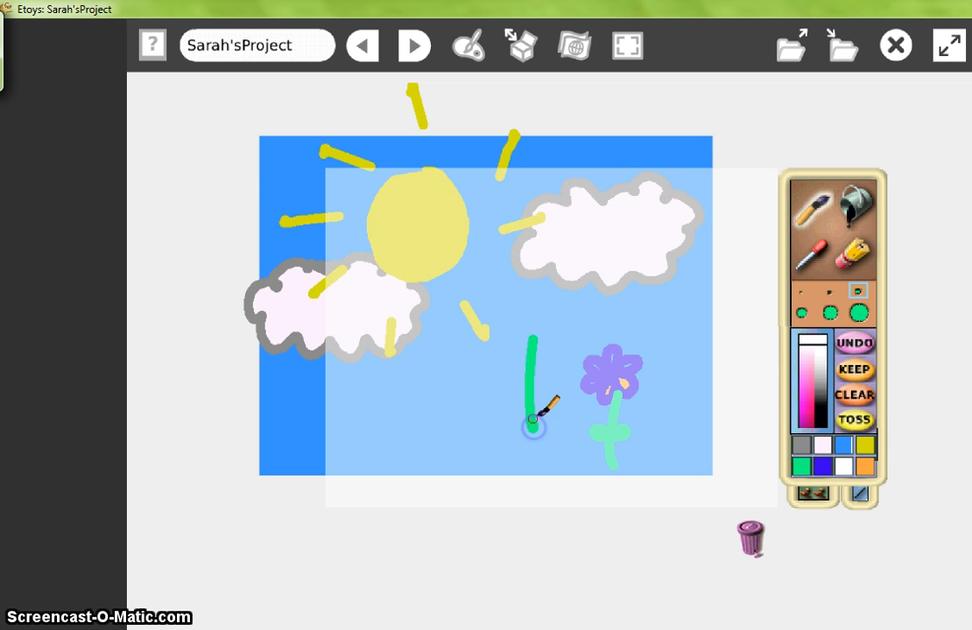
mouse_move(529, 383)
left_mouse_down()
mouse_move(515, 379)
mouse_move(536, 389)
mouse_move(544, 381)
left_mouse_up()
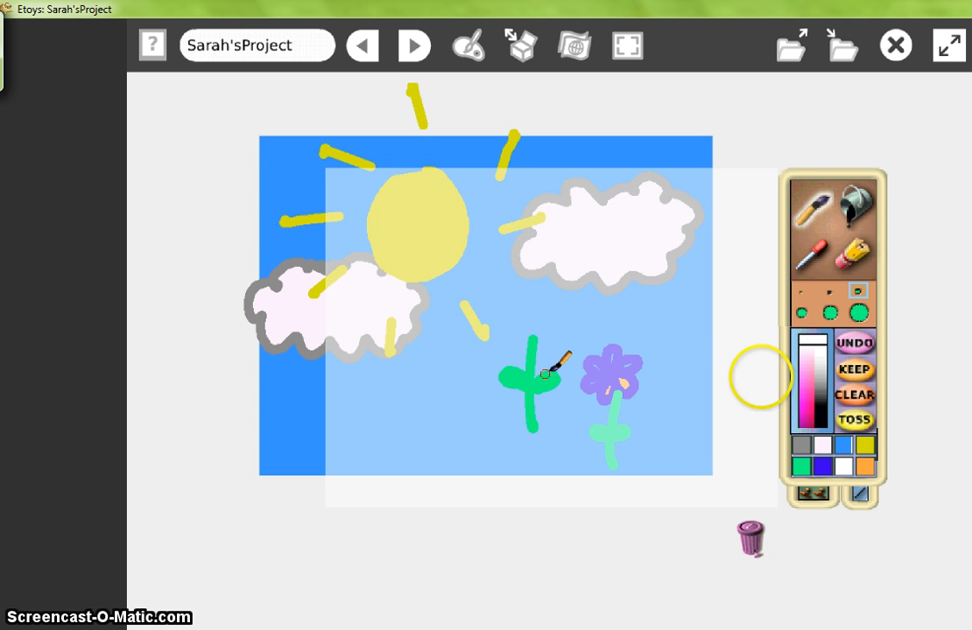
left_click(807, 400)
left_click(804, 429)
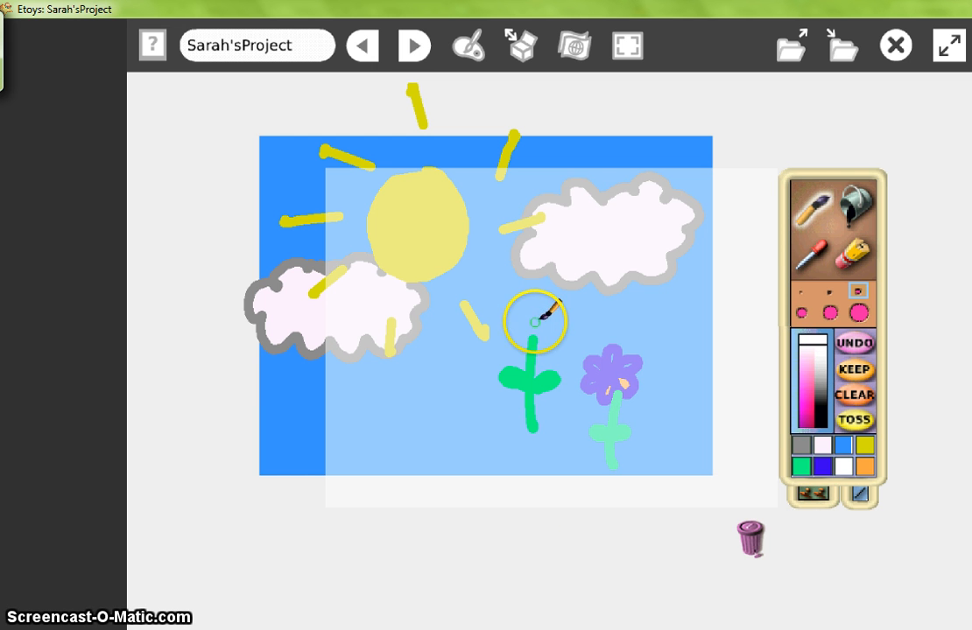
mouse_move(542, 314)
left_mouse_down()
mouse_move(512, 347)
mouse_move(540, 308)
mouse_move(551, 320)
mouse_move(574, 312)
mouse_move(549, 291)
mouse_move(538, 319)
mouse_move(523, 320)
mouse_move(536, 314)
left_mouse_up()
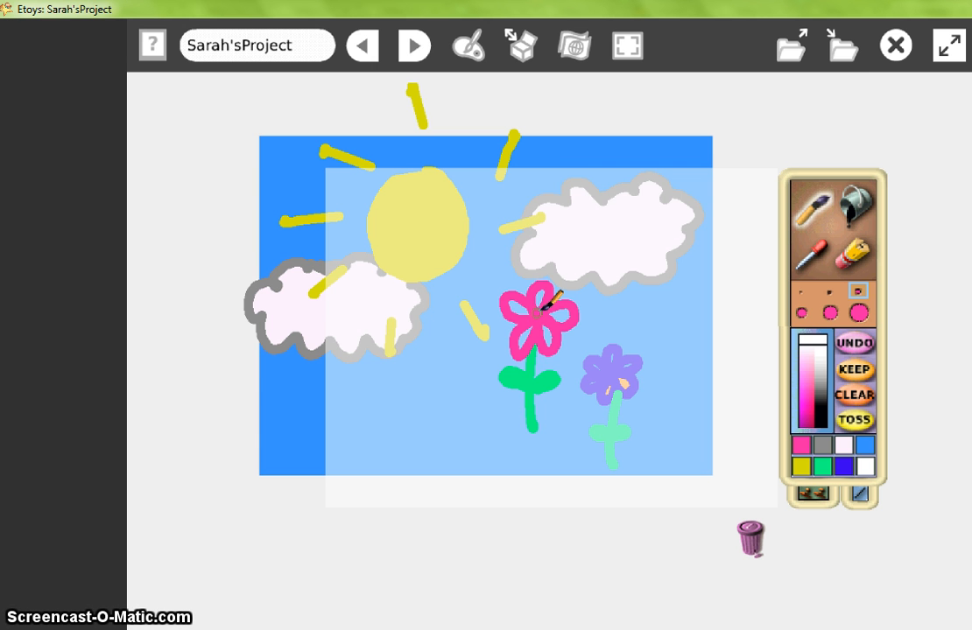
Step: Pick up the whole pink flower as a stamp and stamp copies of it all over the painting area
left_click(816, 495)
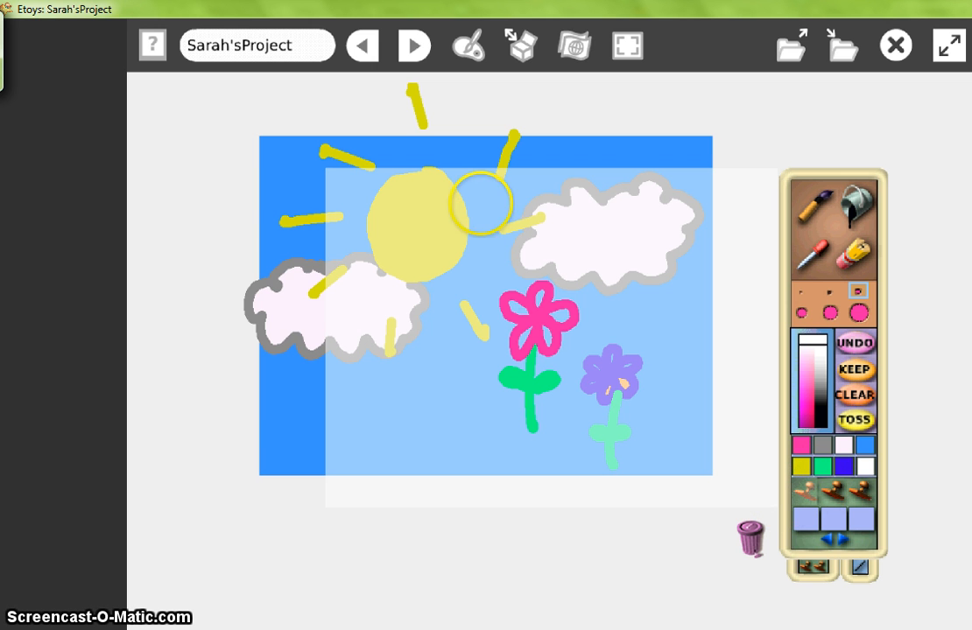
left_click_drag(482, 269, 592, 444)
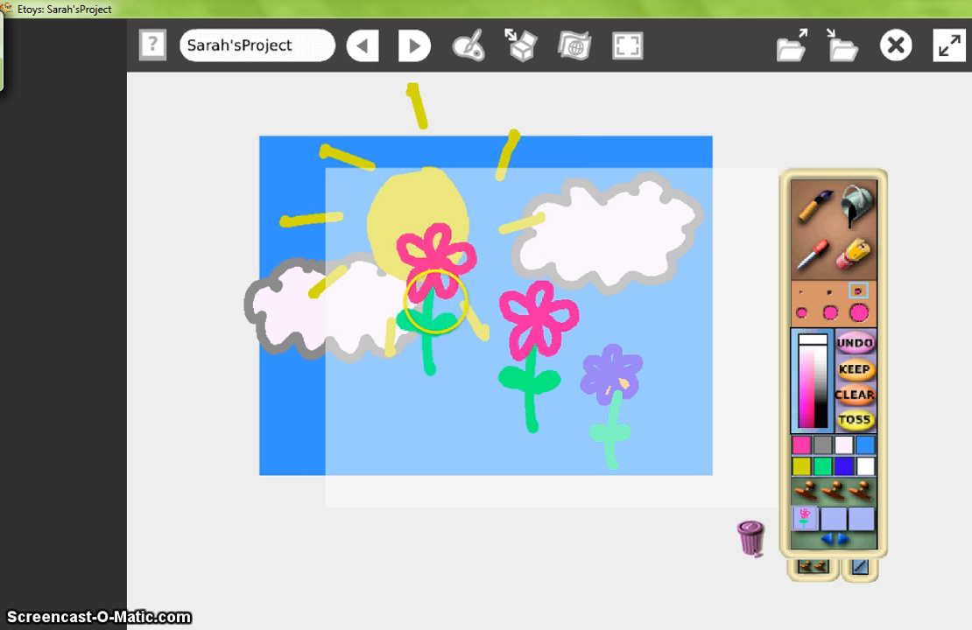
left_click(424, 348)
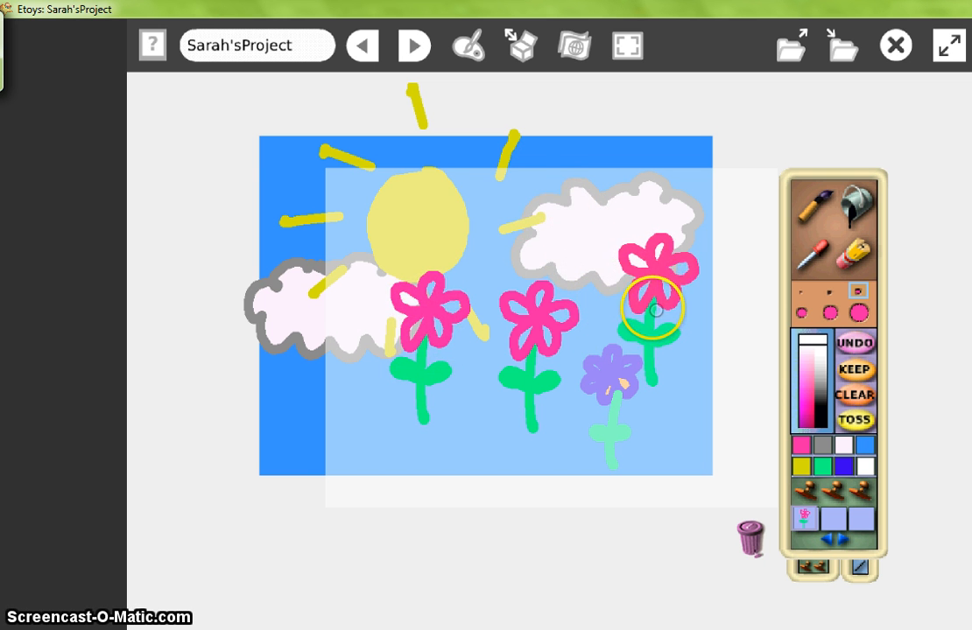
left_click(652, 309)
left_click(531, 226)
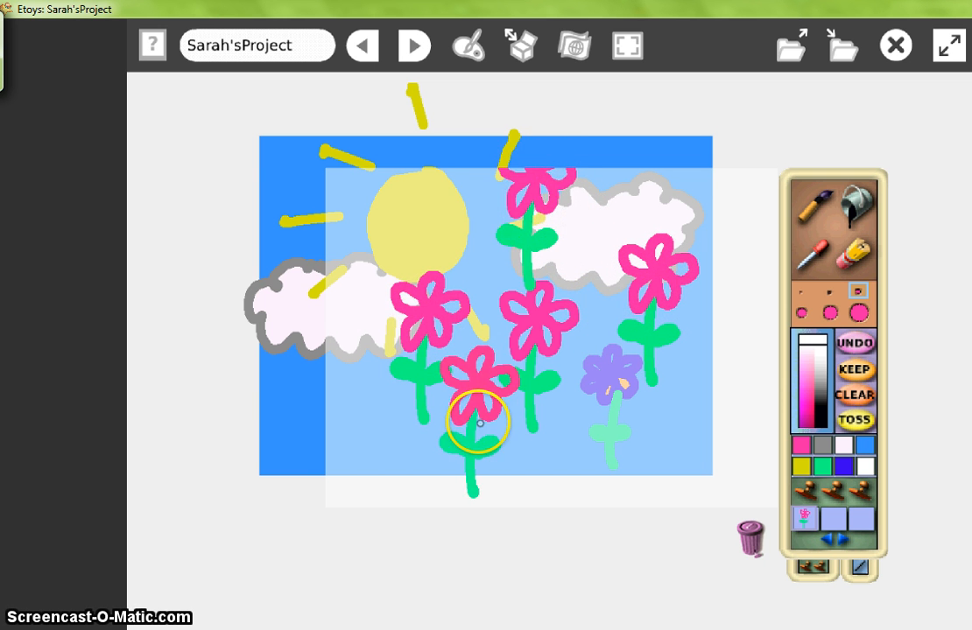
left_click(477, 422)
left_click(679, 427)
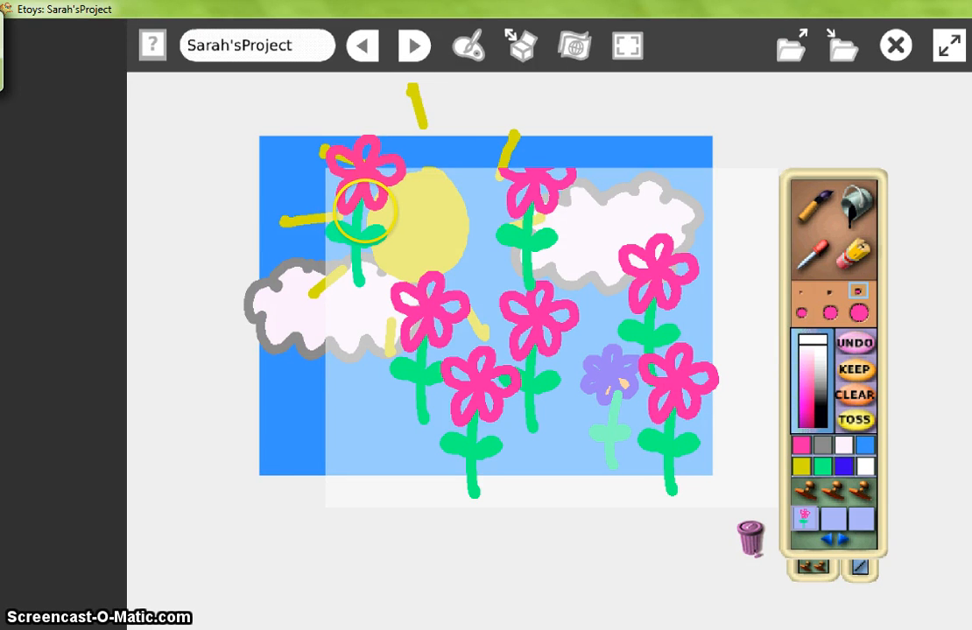
left_click(361, 219)
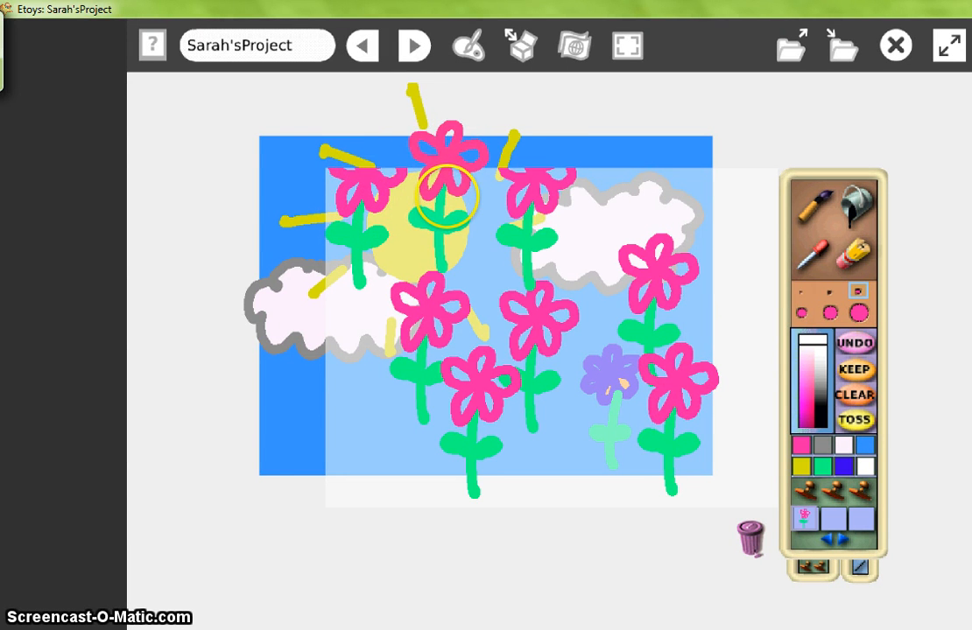
left_click(449, 200)
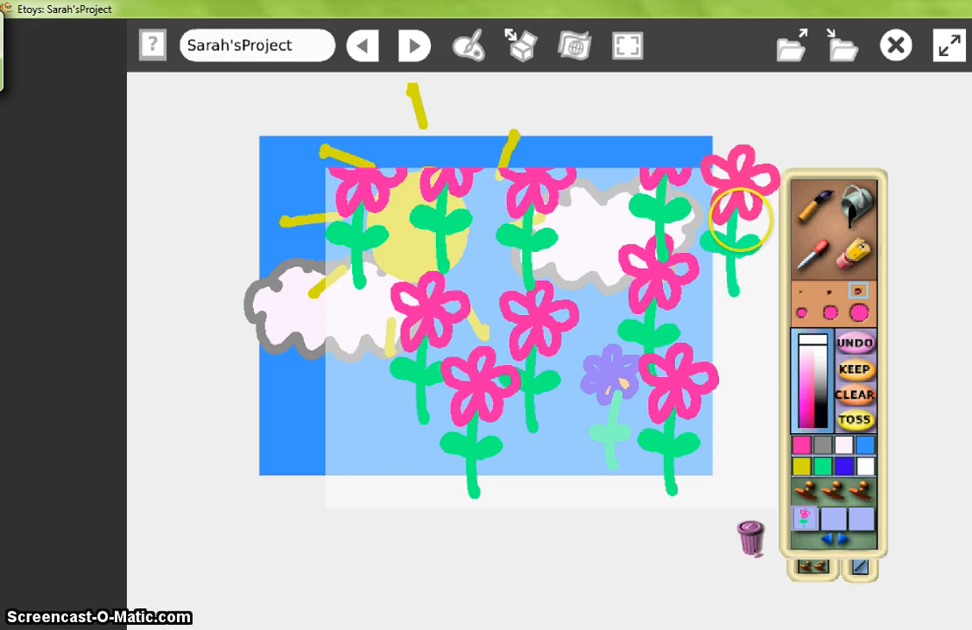
left_click(747, 232)
left_click(748, 346)
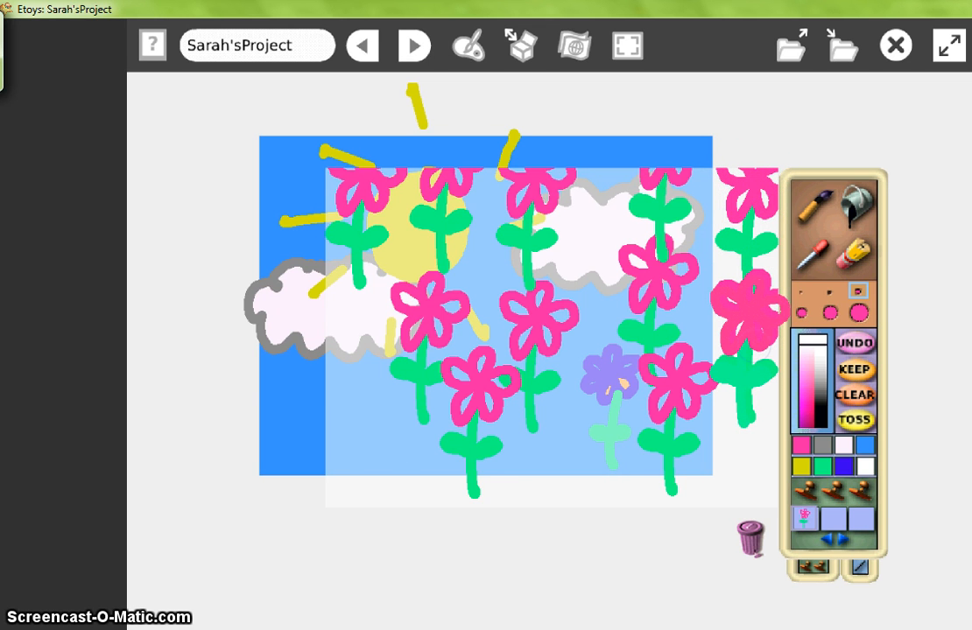
left_click(371, 493)
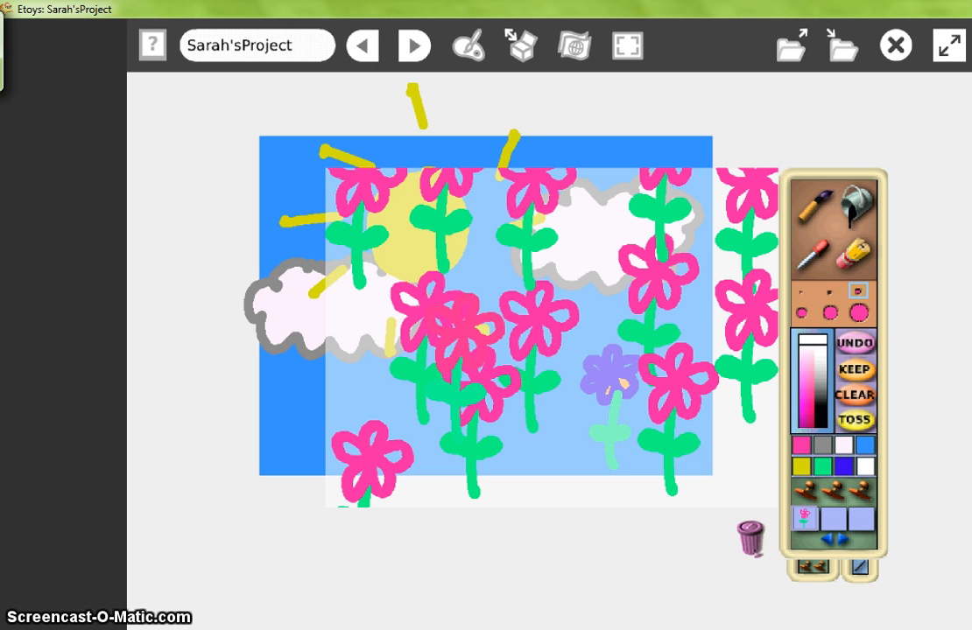
Step: Keep the stamped pink flowers as one object and discard that object in the trash
left_click(854, 369)
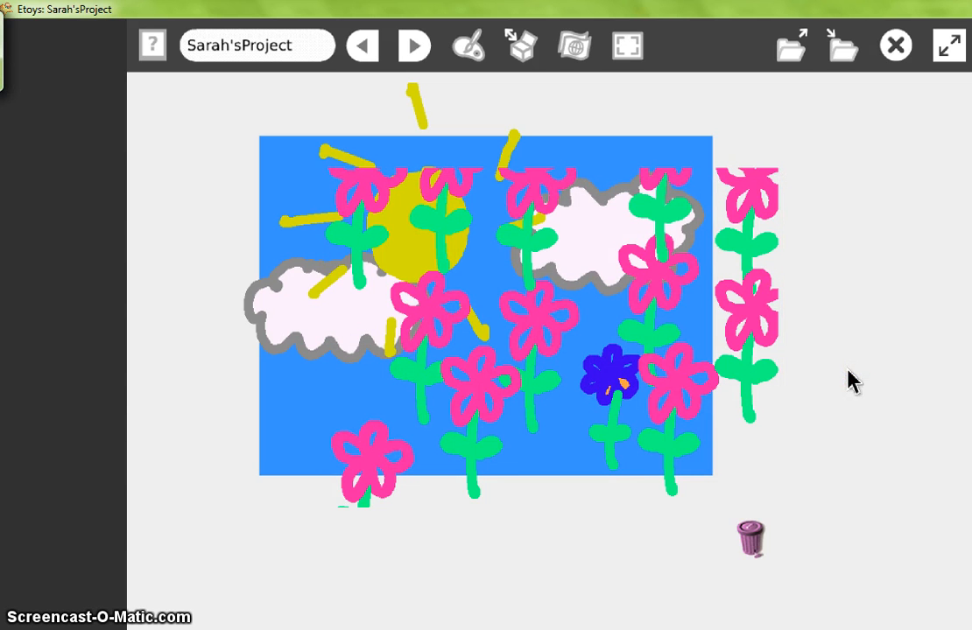
mouse_move(540, 317)
left_mouse_down()
mouse_move(464, 331)
mouse_move(468, 346)
mouse_move(482, 270)
mouse_move(490, 302)
mouse_move(495, 294)
left_mouse_up()
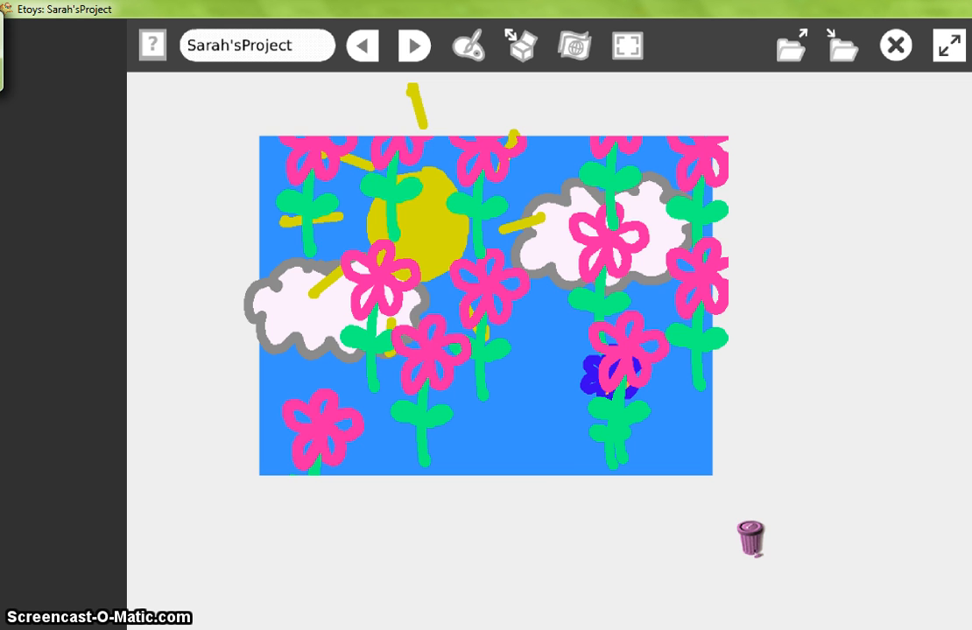
mouse_move(495, 294)
left_mouse_down()
mouse_move(590, 402)
mouse_move(758, 544)
left_mouse_up()
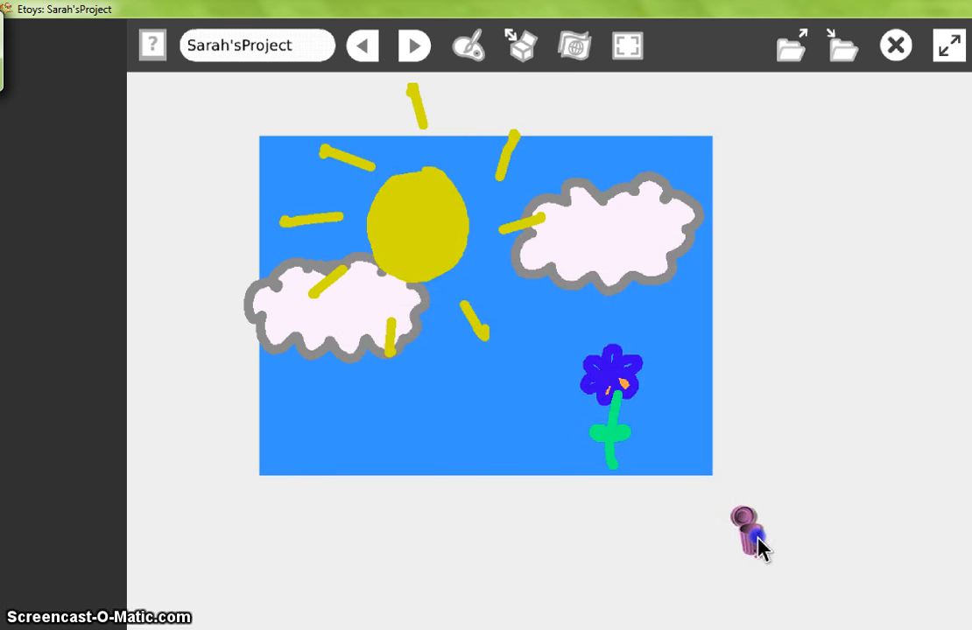
Step: Start a new painting and draw a small pink rectangle outline just below and right of the sun
left_click(477, 52)
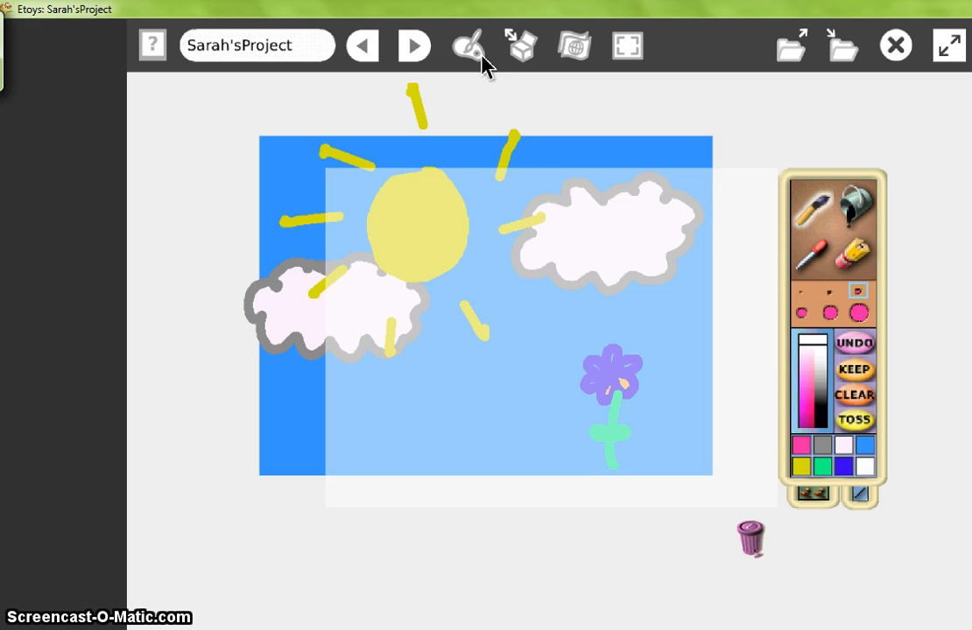
left_click(860, 495)
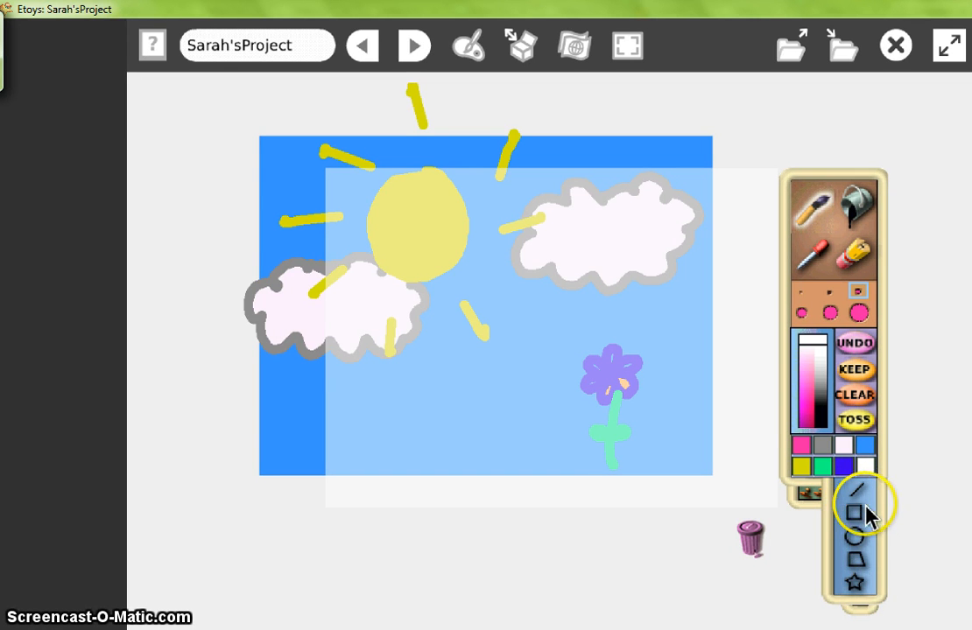
left_click(855, 513)
left_click(803, 401)
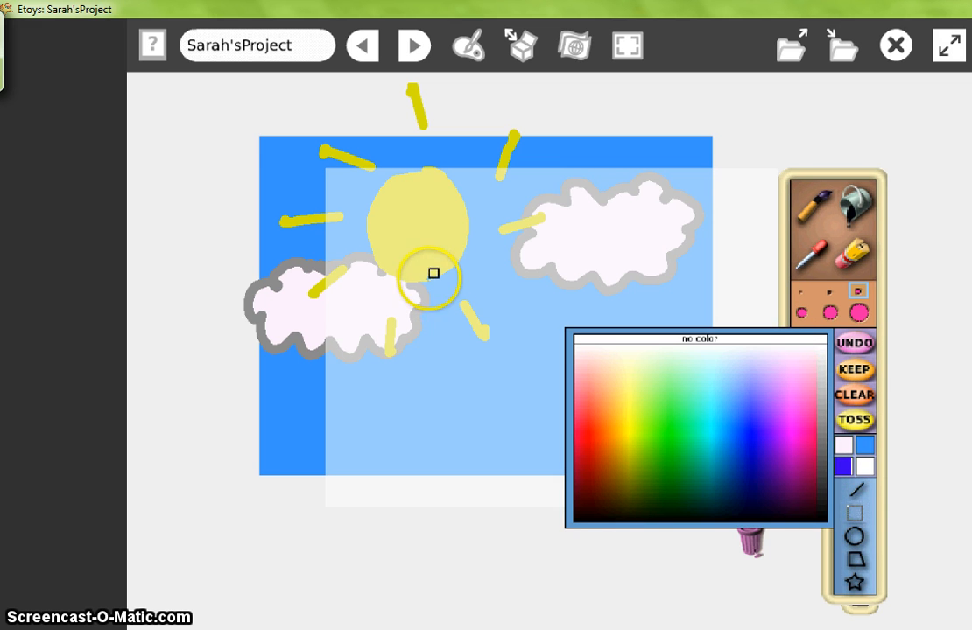
left_click_drag(429, 280, 504, 337)
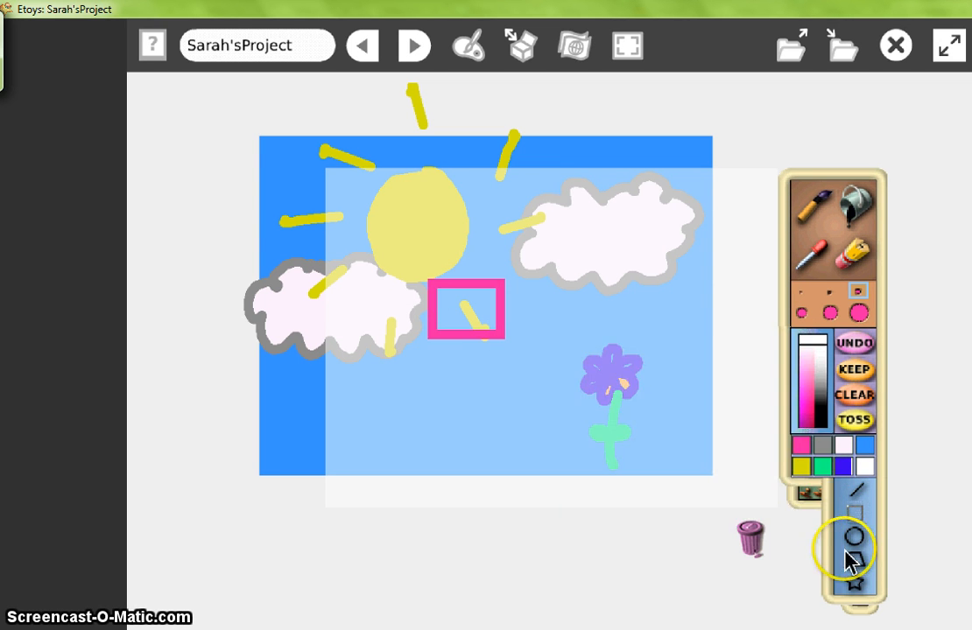
Step: Draw a large blue five-pointed star outline over the cloud on the sky's right side
left_click(843, 468)
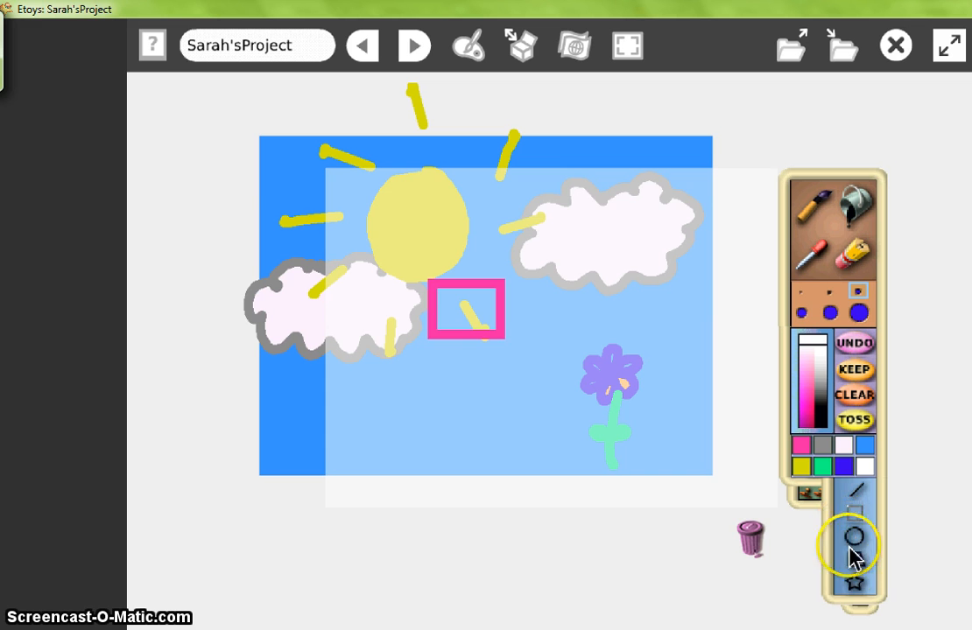
left_click(855, 582)
left_click_drag(593, 253, 638, 310)
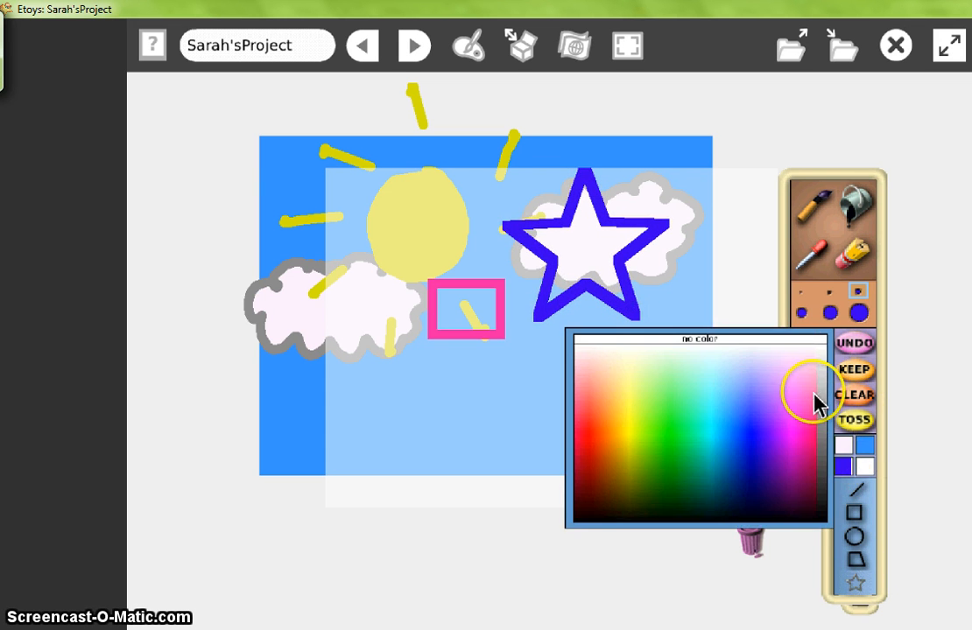
Step: Draw a red-orange polygon around the blue flower, pull out its upper-right corner and add a fifth corner at the lower right
left_click(814, 394)
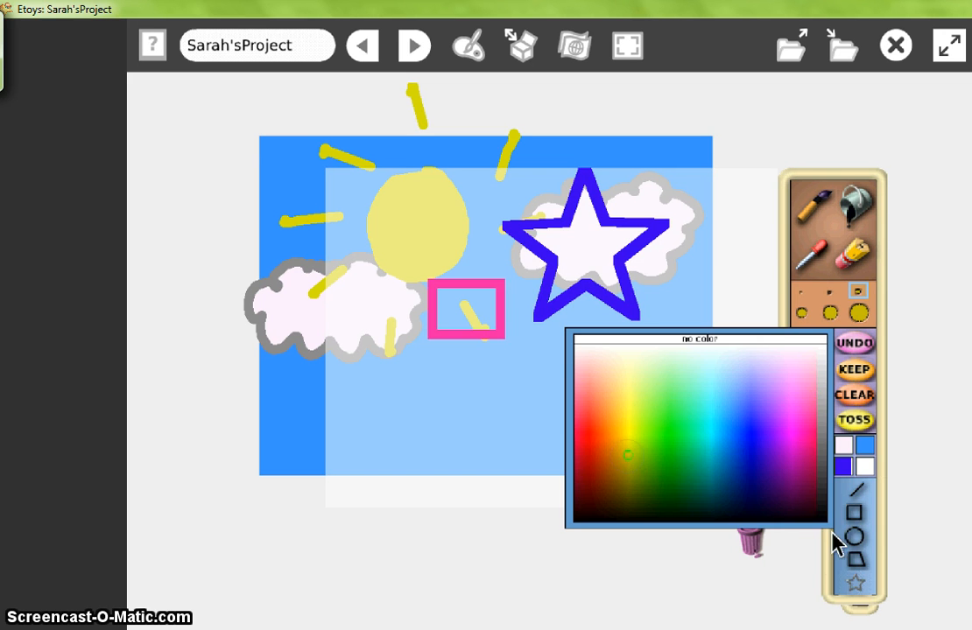
mouse_move(800, 404)
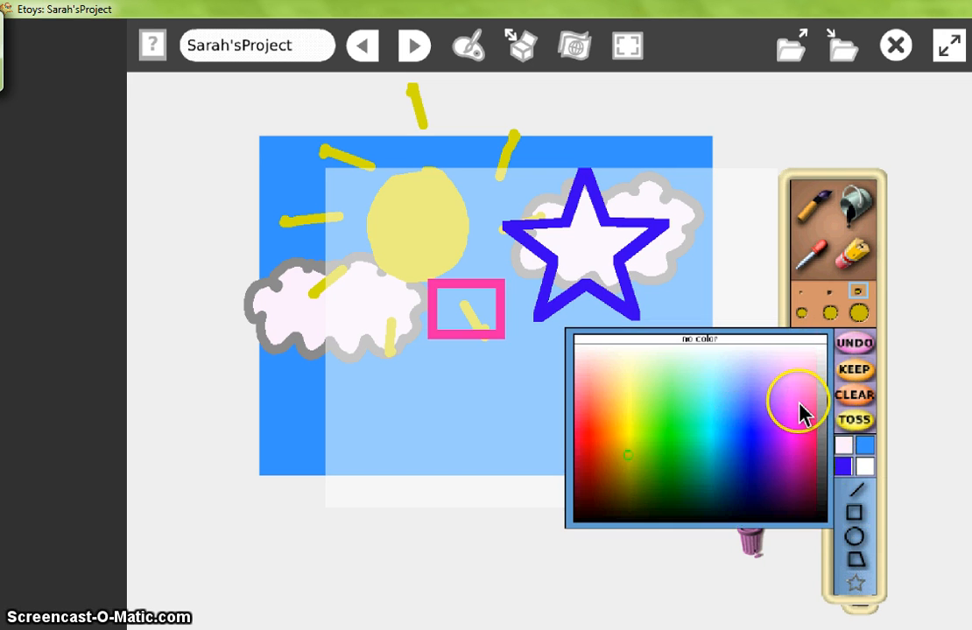
left_click(599, 449)
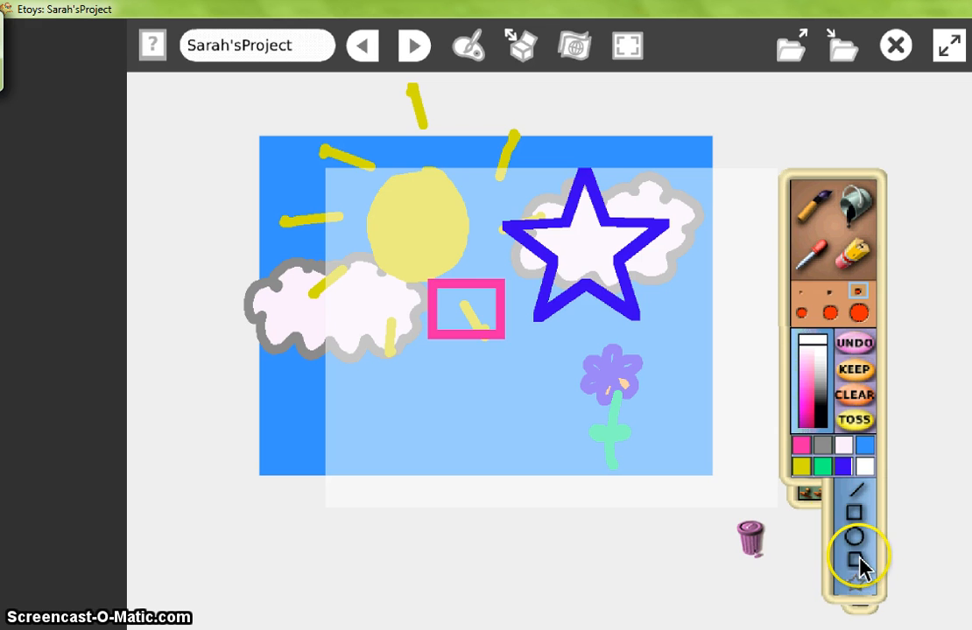
left_click(855, 560)
left_click_drag(548, 380, 593, 426)
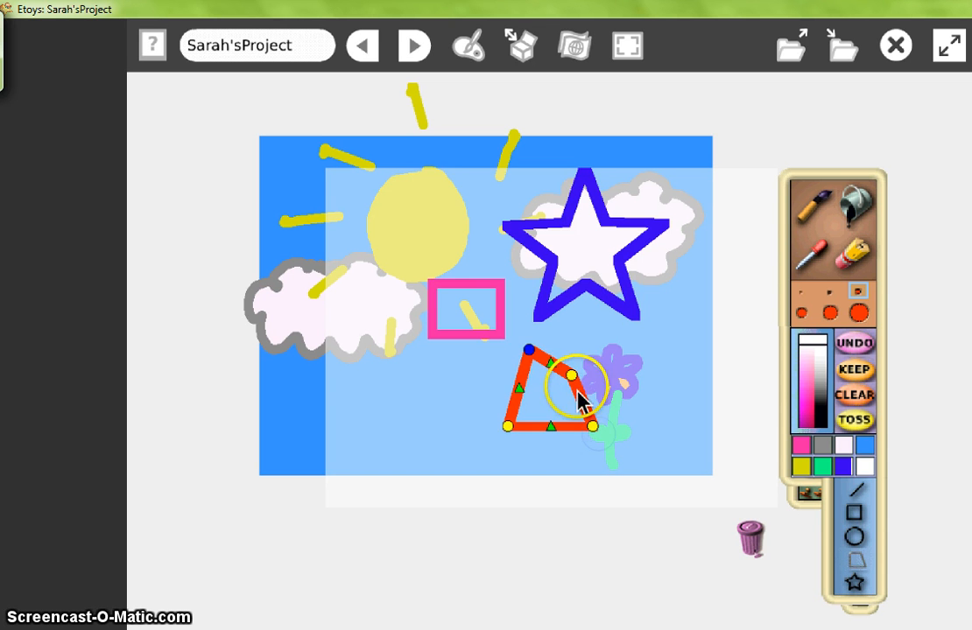
left_click_drag(571, 376, 606, 340)
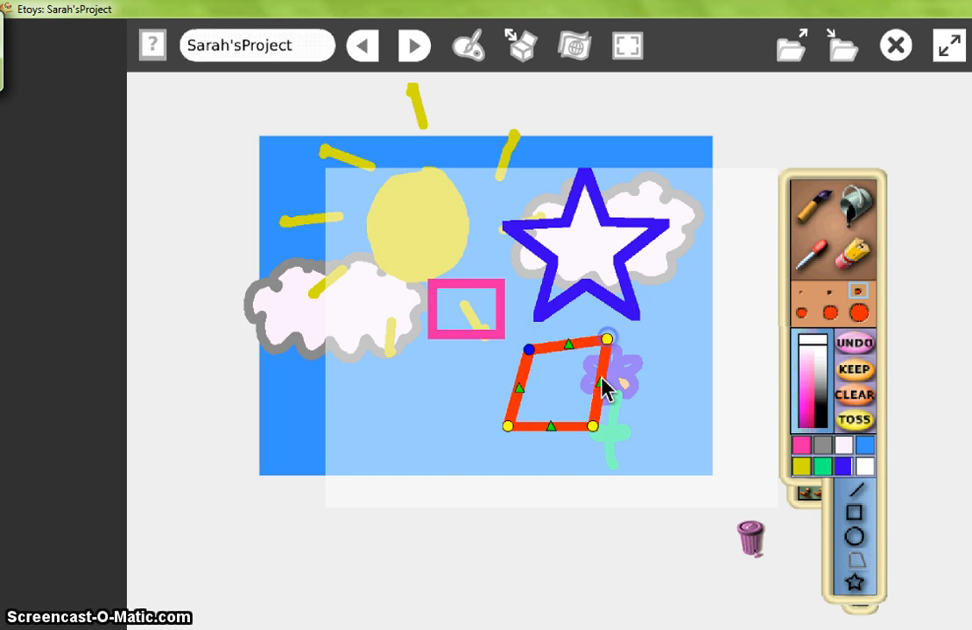
left_click_drag(602, 385, 652, 460)
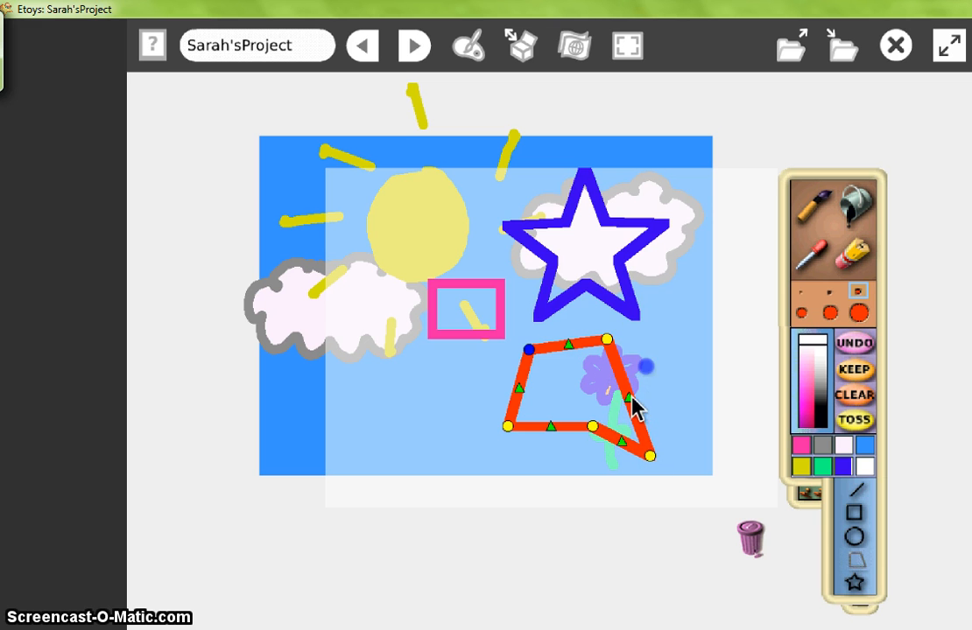
left_click(662, 336)
Step: Draw a second red-orange polygon overlapping the first, stretching its corners towards the star and the sky's right edge
left_click(629, 402)
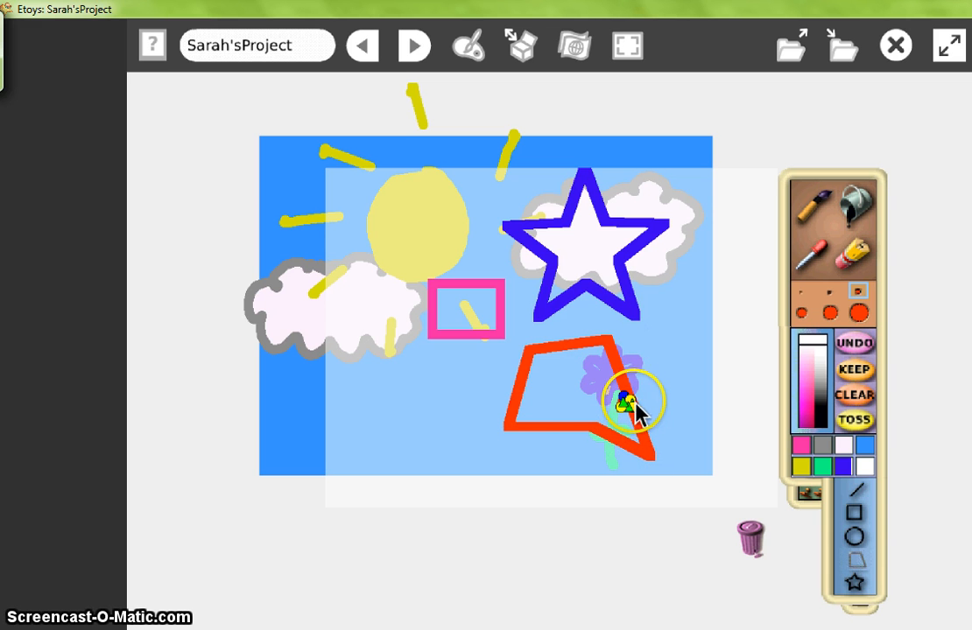
left_click_drag(634, 402, 665, 353)
left_click_drag(634, 407, 716, 417)
left_click_drag(645, 375, 656, 276)
left_click_drag(644, 336, 597, 322)
Step: Draw a blue ellipse outline directly below the pink rectangle
left_click(856, 538)
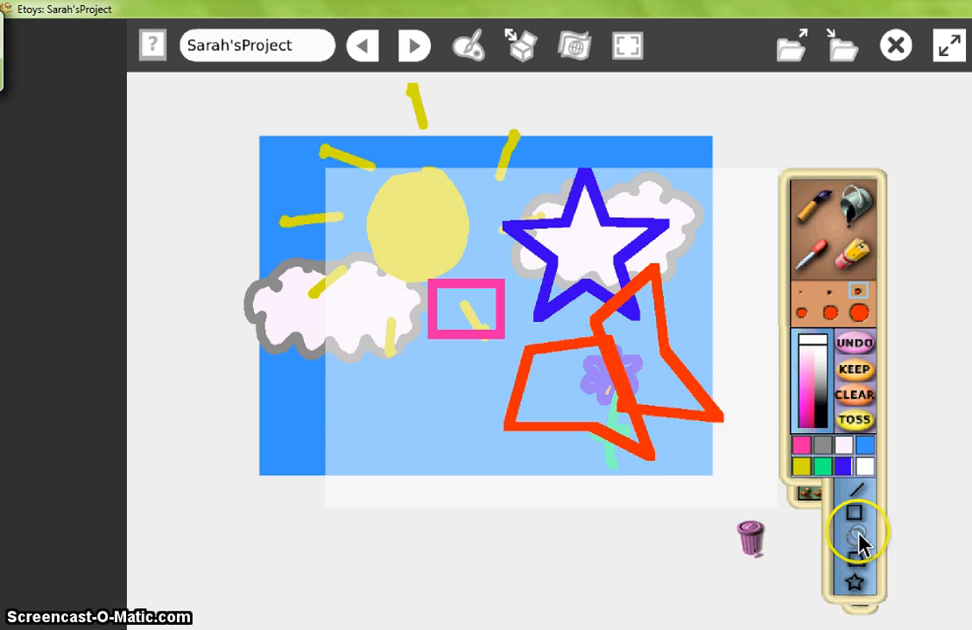
left_click(836, 463)
mouse_move(455, 390)
left_mouse_down()
mouse_move(488, 440)
mouse_move(517, 441)
mouse_move(477, 439)
mouse_move(438, 483)
mouse_move(432, 435)
mouse_move(403, 437)
left_mouse_up()
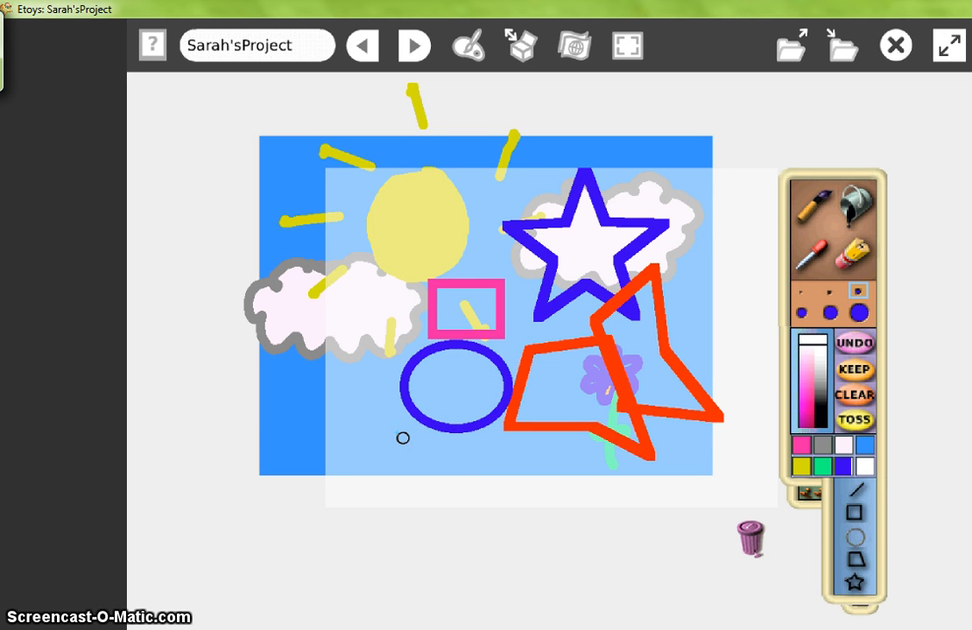
Step: Draw straight blue lines zigzagging between the sun, the pink rectangle and the blue ellipse
left_click(864, 486)
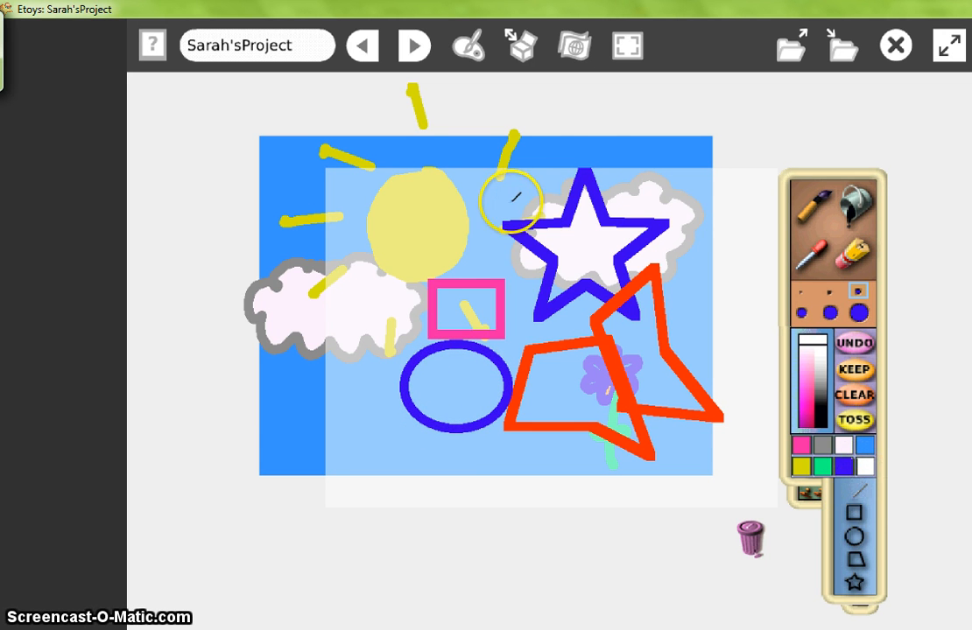
mouse_move(510, 201)
left_mouse_down()
mouse_move(360, 383)
mouse_move(432, 214)
mouse_move(515, 326)
left_mouse_up()
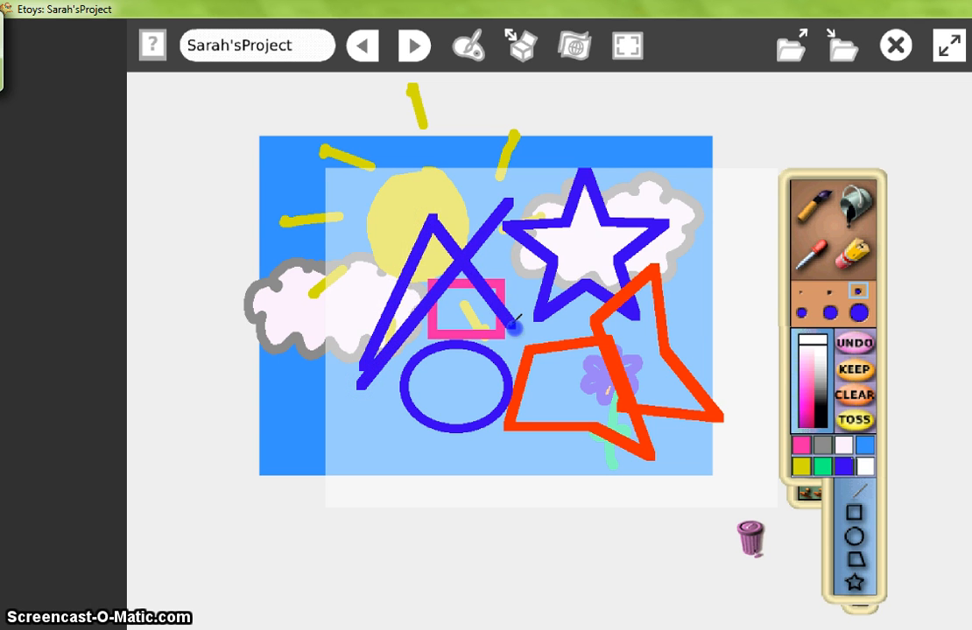
Step: Clear all the practice shapes and throw the painting away
left_click(856, 396)
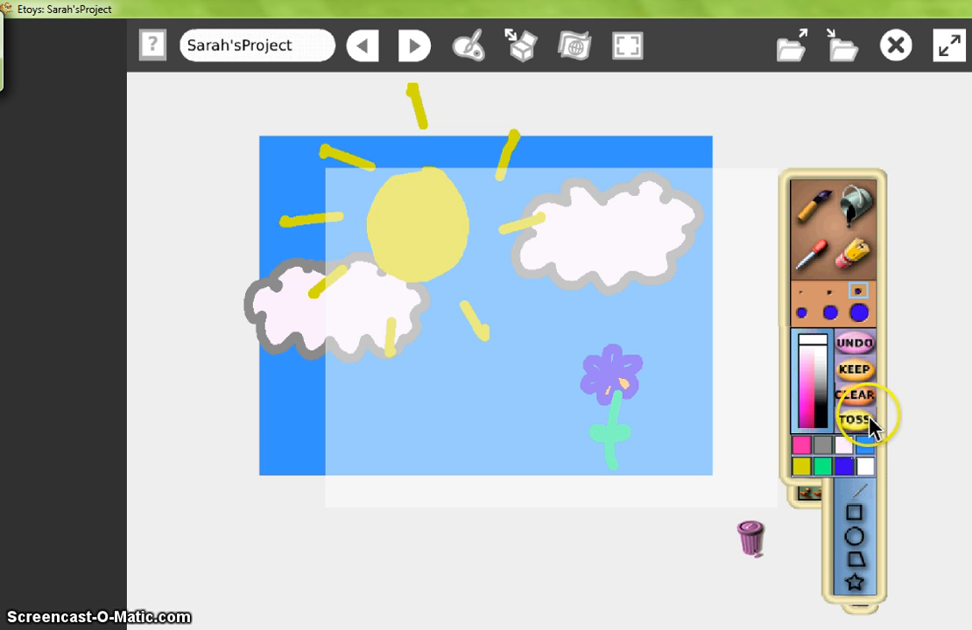
left_click(860, 415)
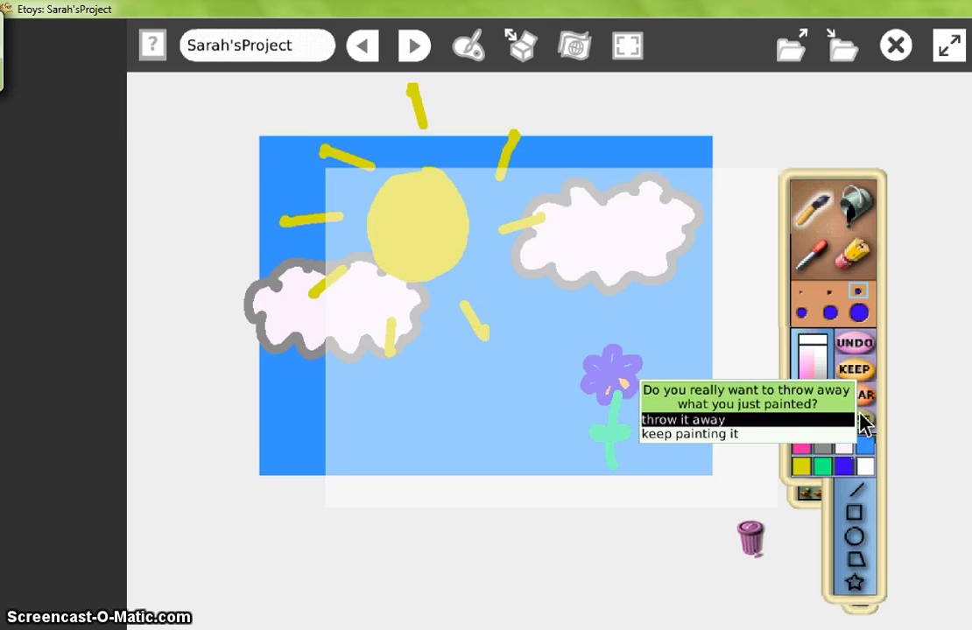
left_click(725, 421)
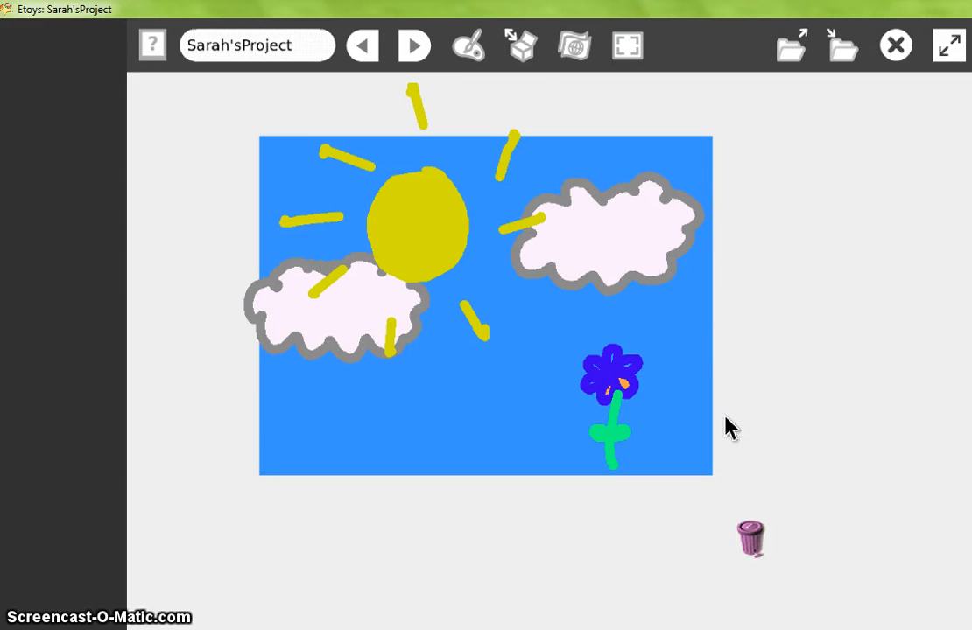
Step: In a new painting, sample the dark gray of the project's toolbar and paint a solid block between the sun and the flower
left_click(468, 46)
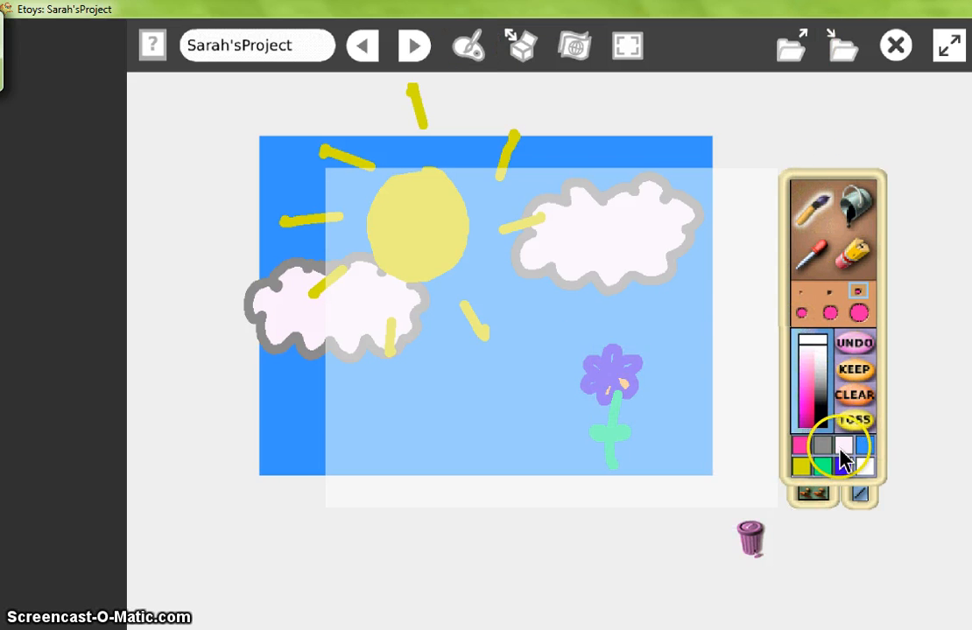
mouse_move(817, 403)
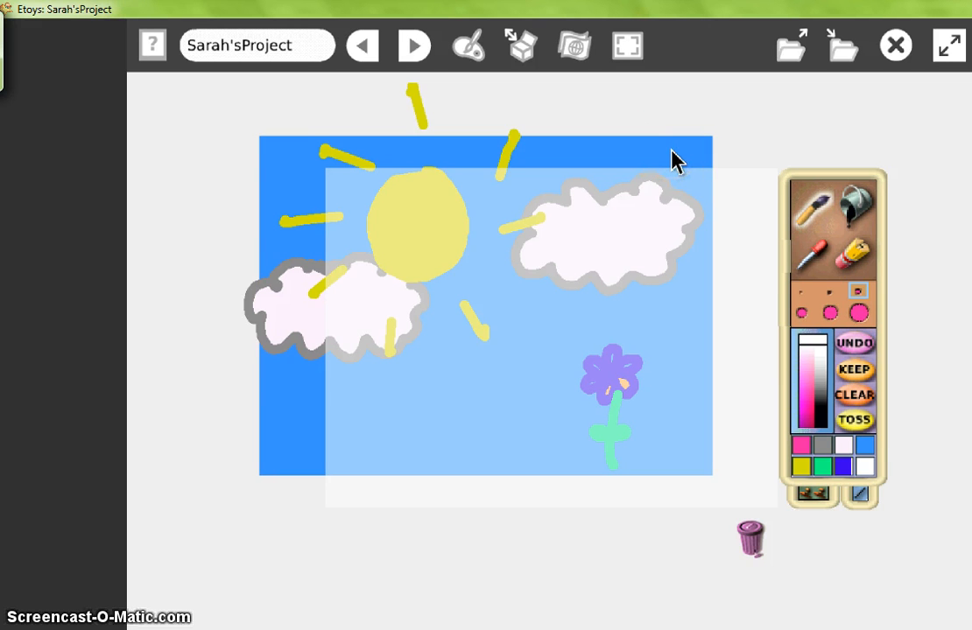
left_click(851, 443)
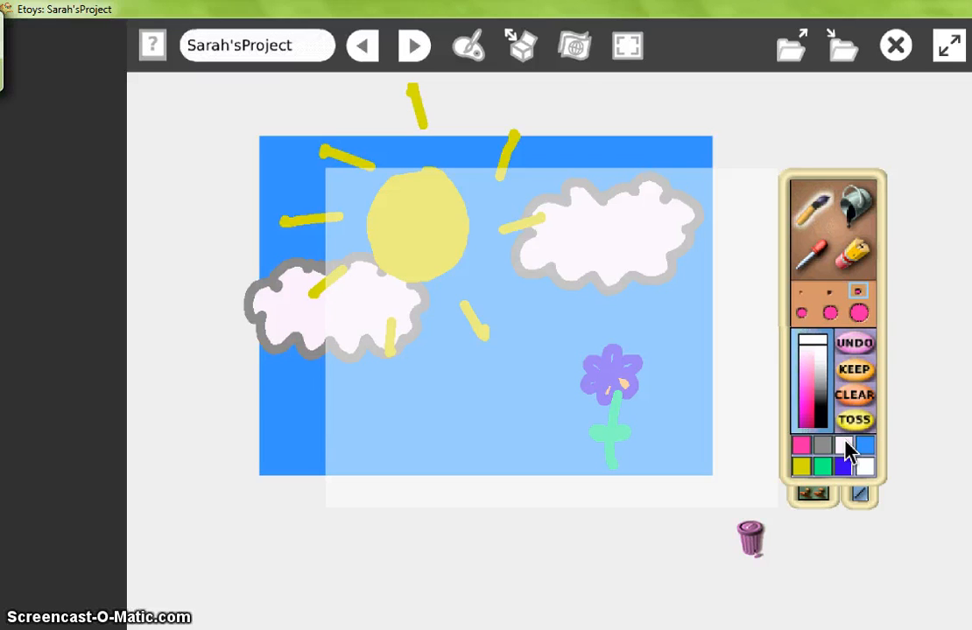
left_click(816, 252)
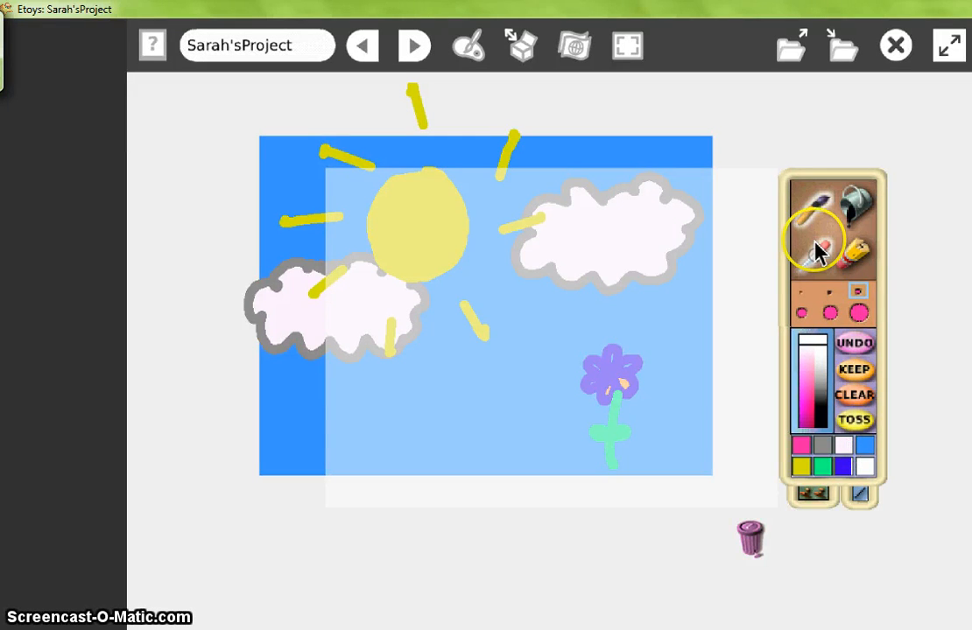
left_click(673, 145)
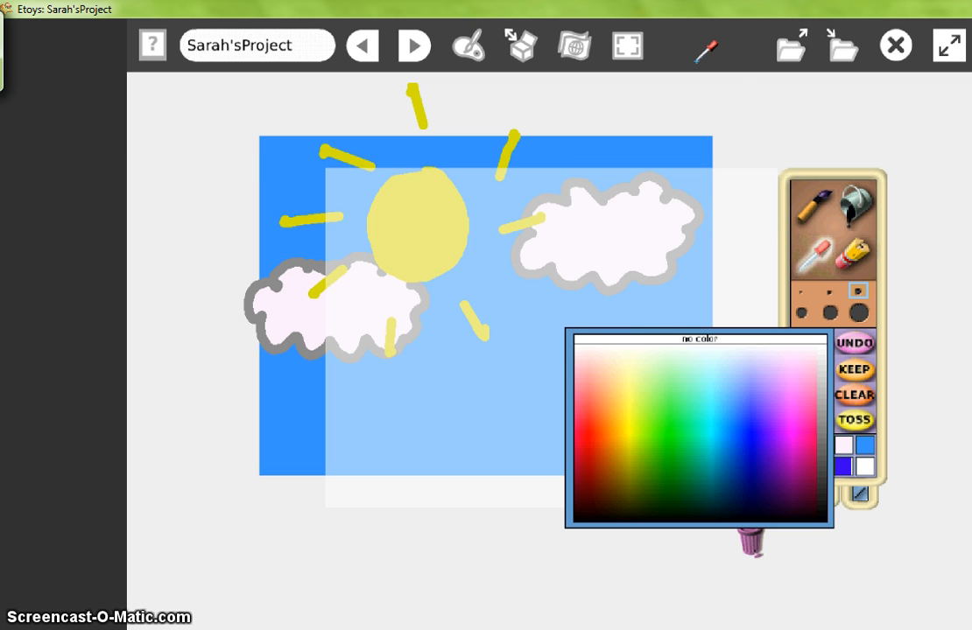
left_click(699, 58)
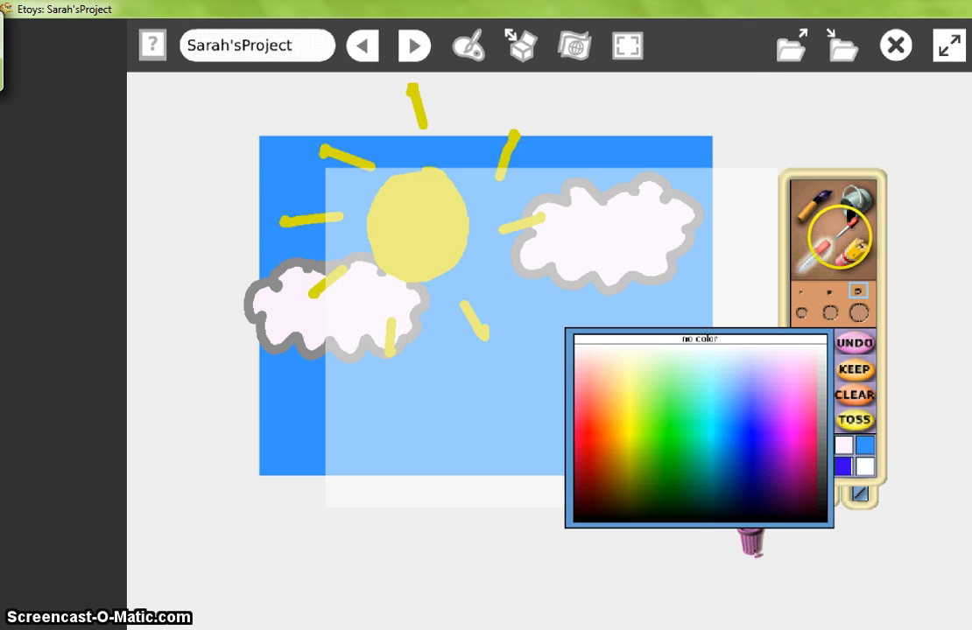
left_click(734, 34)
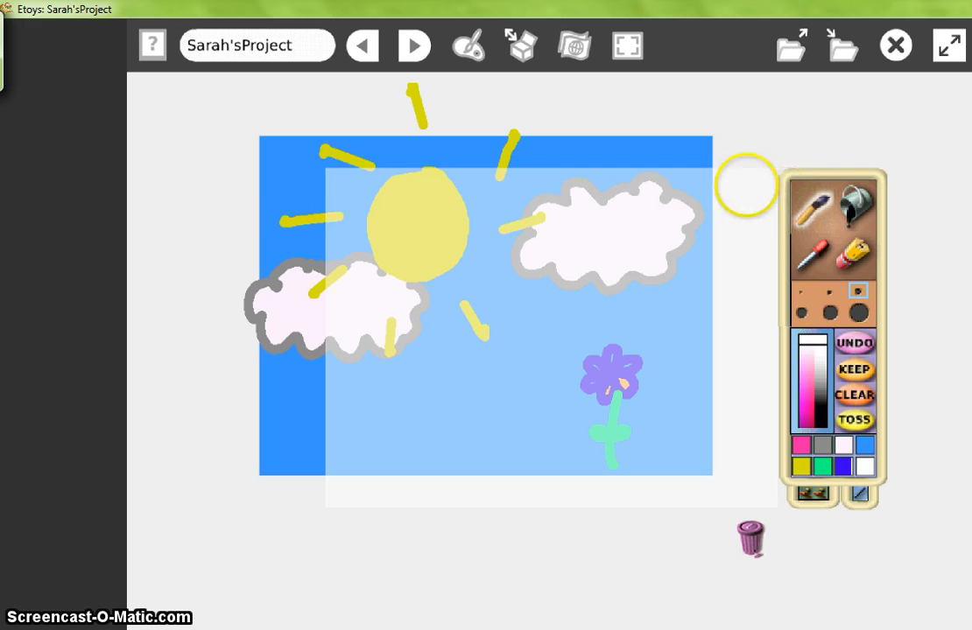
mouse_move(518, 318)
left_mouse_down()
mouse_move(518, 361)
mouse_move(540, 328)
mouse_move(553, 330)
mouse_move(503, 371)
mouse_move(529, 323)
mouse_move(561, 331)
left_mouse_up()
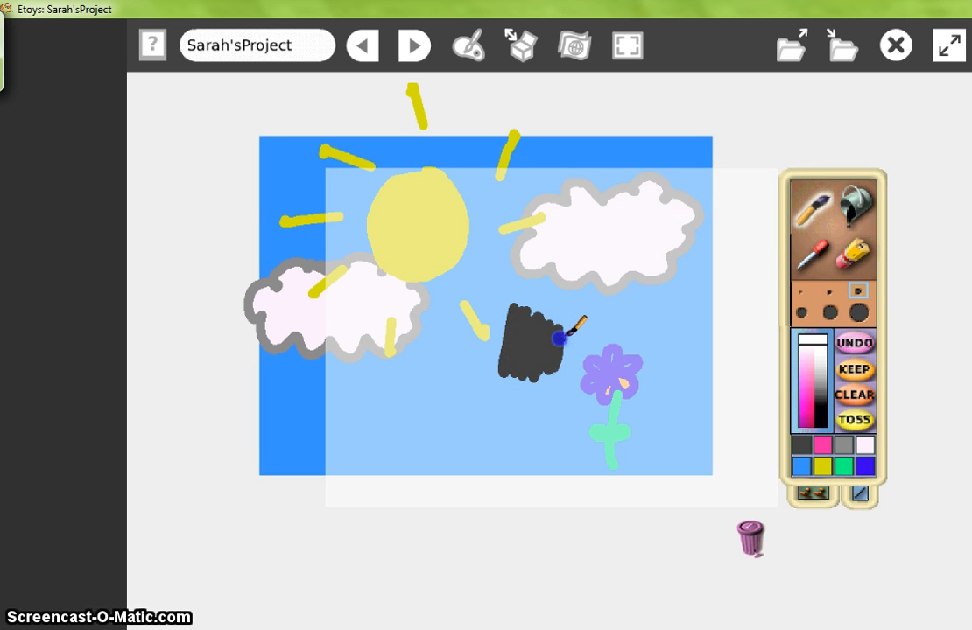
Step: Clear the dark gray block and throw the painting away
left_click(635, 38)
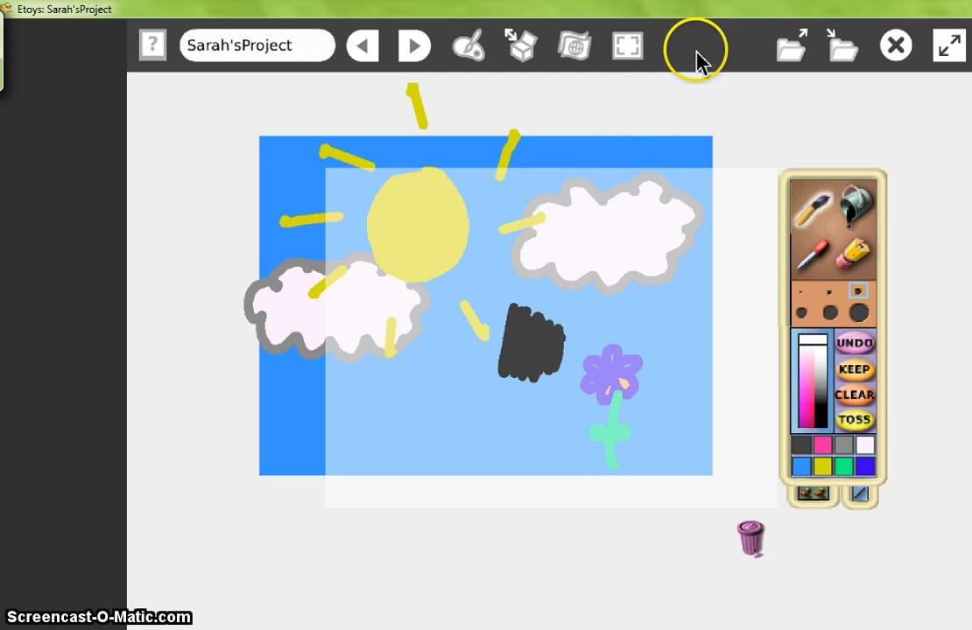
left_click(855, 393)
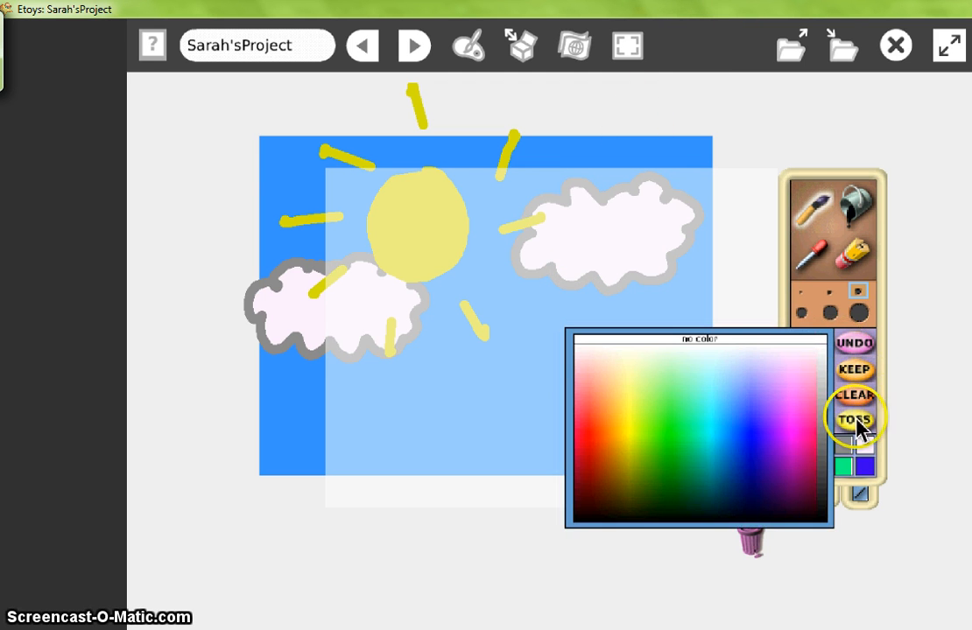
left_click(855, 420)
left_click(809, 419)
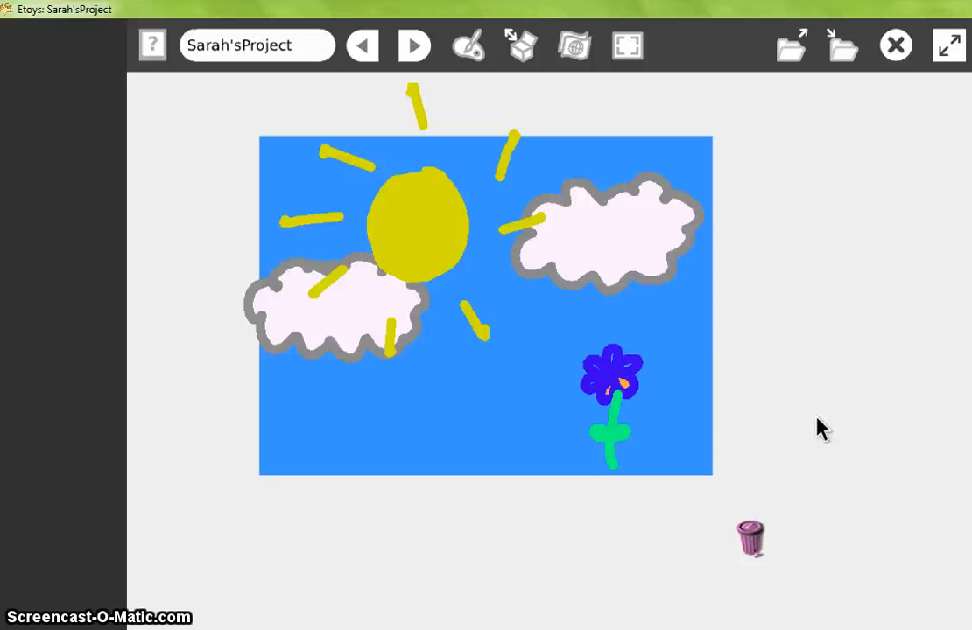
Step: Rename the flower sketch as Flower
right_click(616, 380)
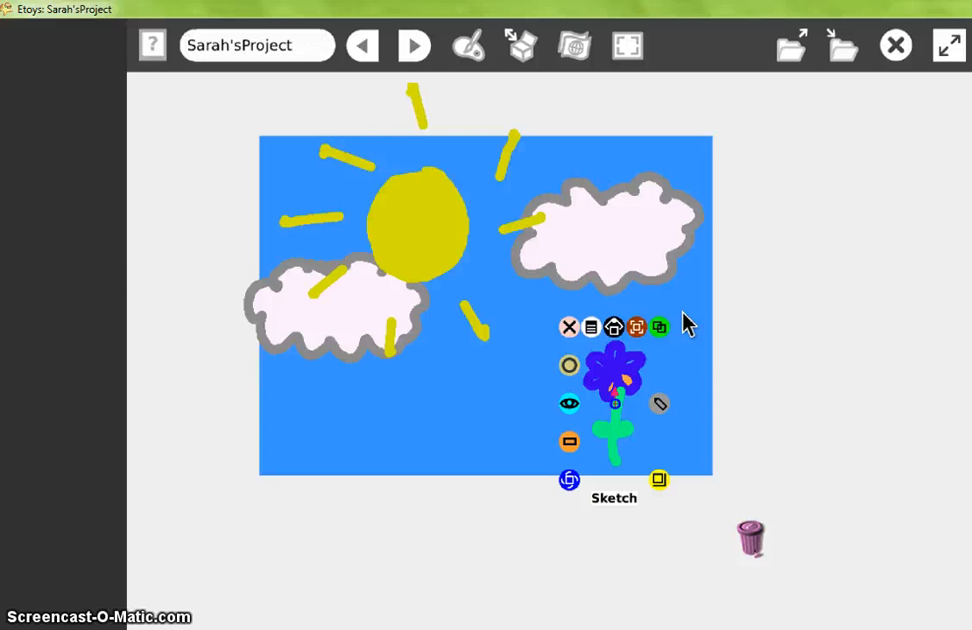
left_click(618, 502)
type("Flower")
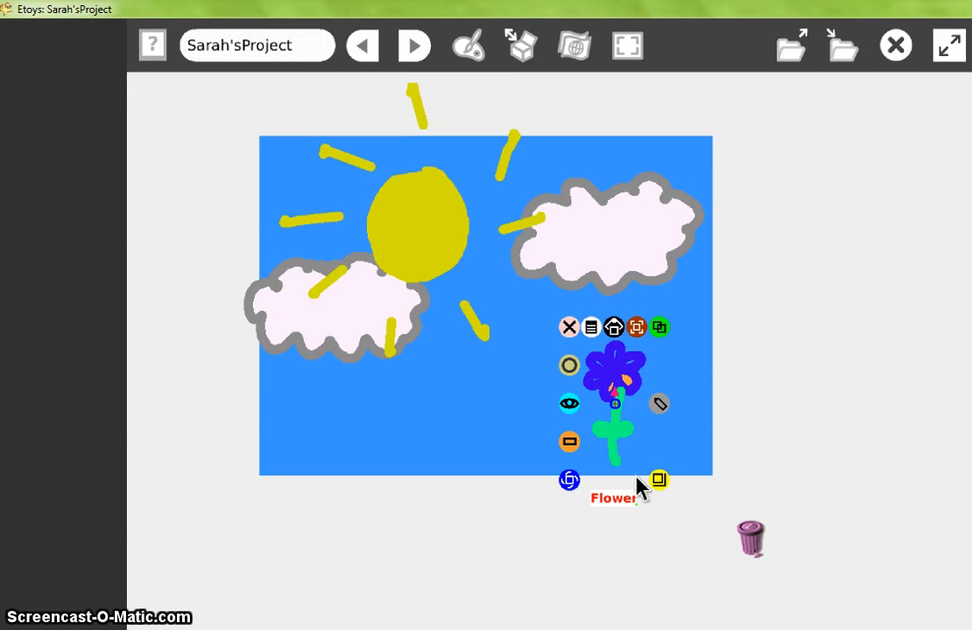
key("Return")
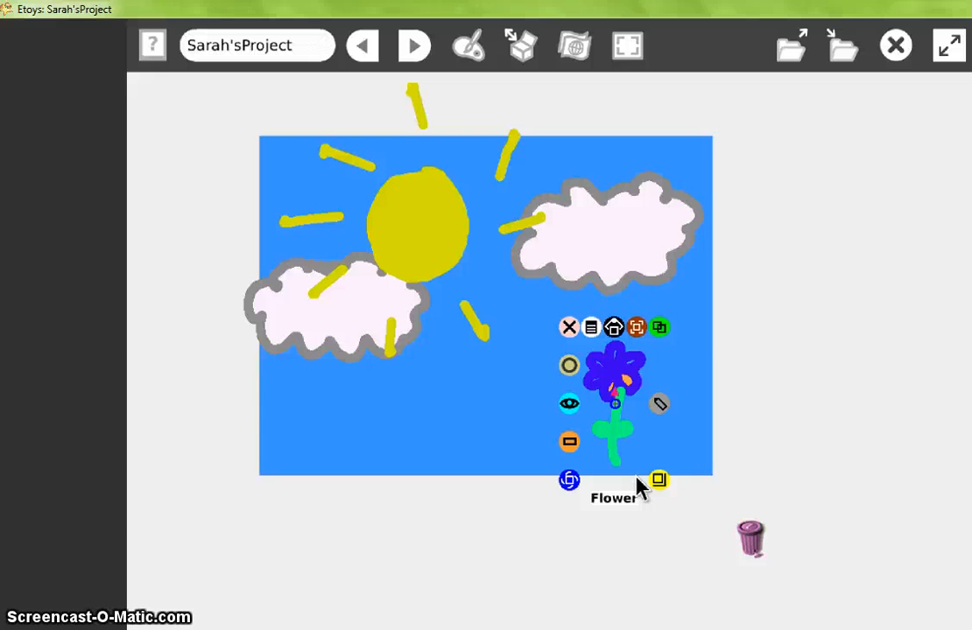
Step: Send the flower to the back, behind the blue sky
left_click(572, 326)
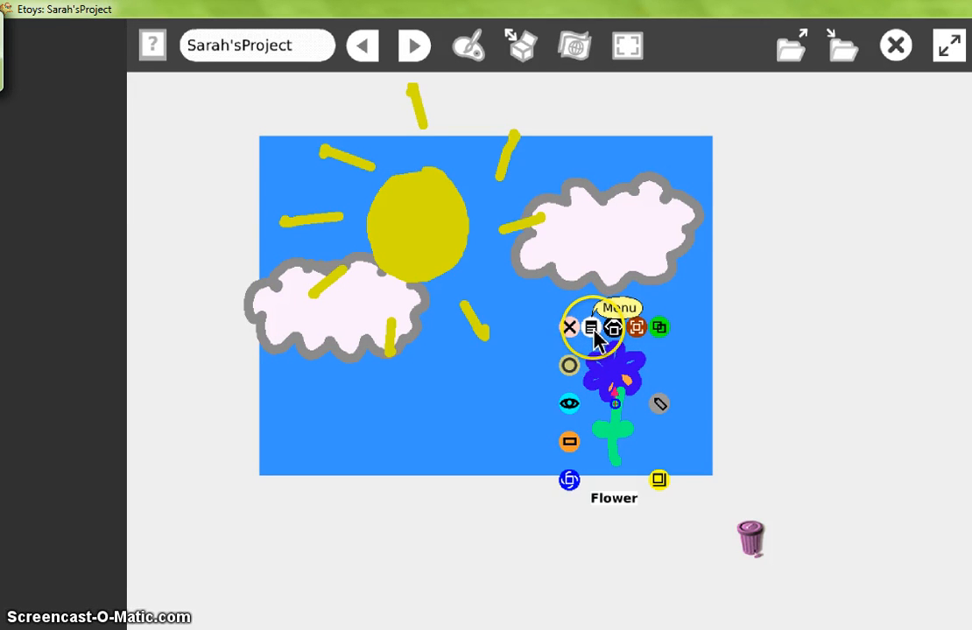
left_click(592, 330)
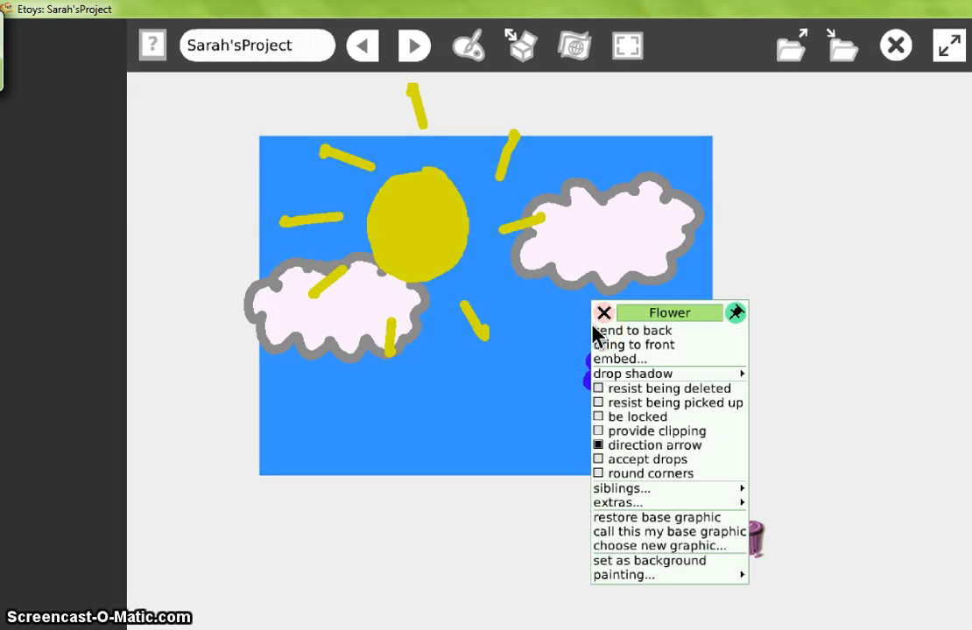
left_click(700, 333)
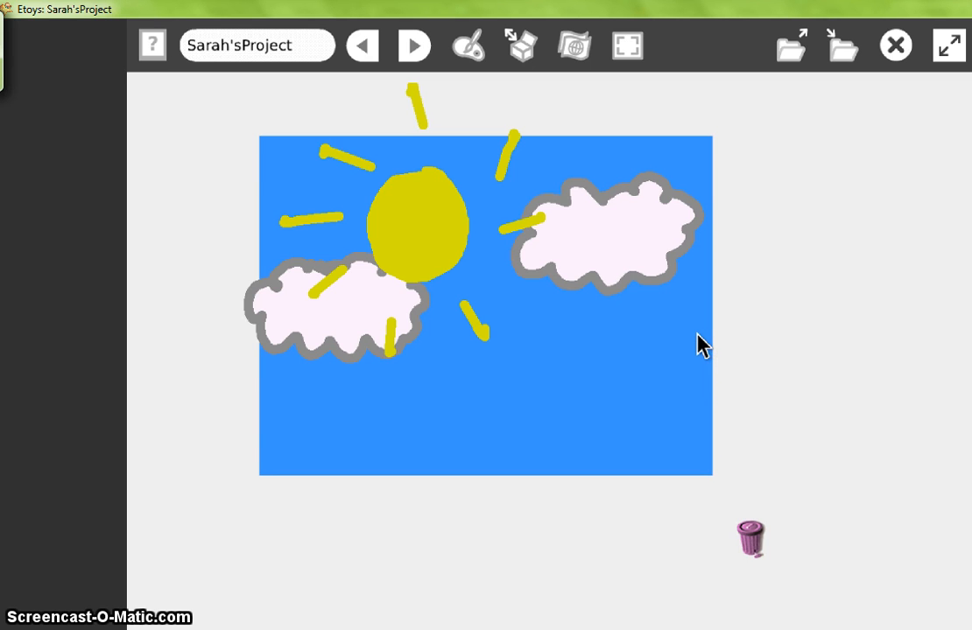
Step: Move the blue sky down and to the left, and pull the flower clear of its right edge
left_click_drag(558, 413, 494, 436)
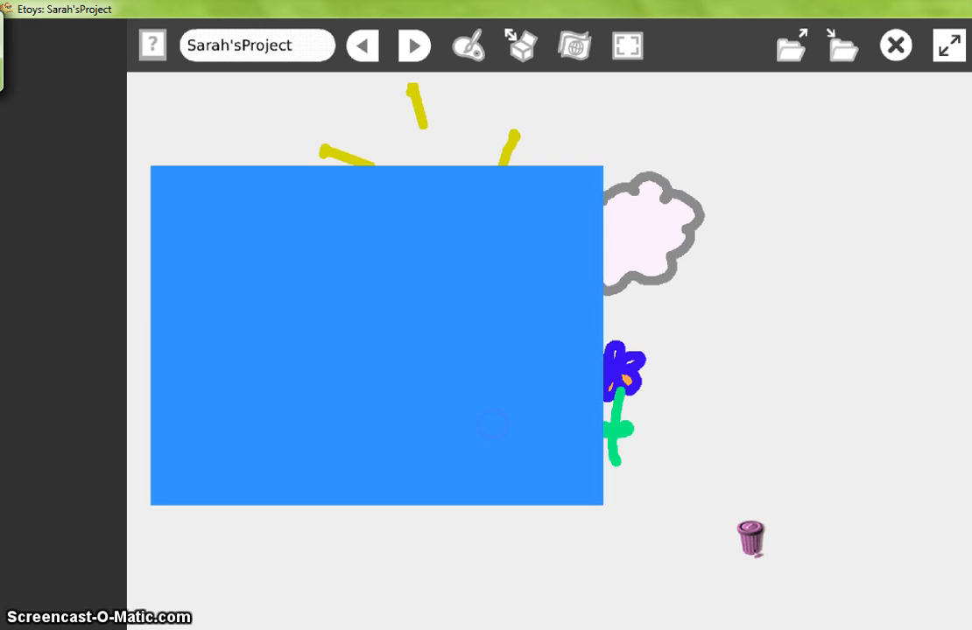
left_click_drag(626, 386, 704, 373)
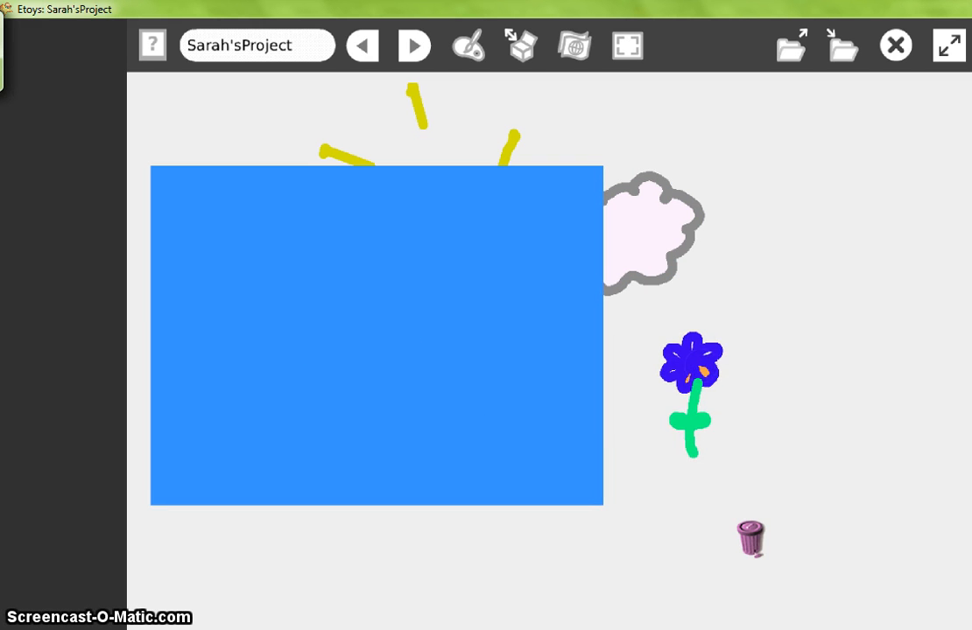
right_click(693, 361)
left_click(669, 322)
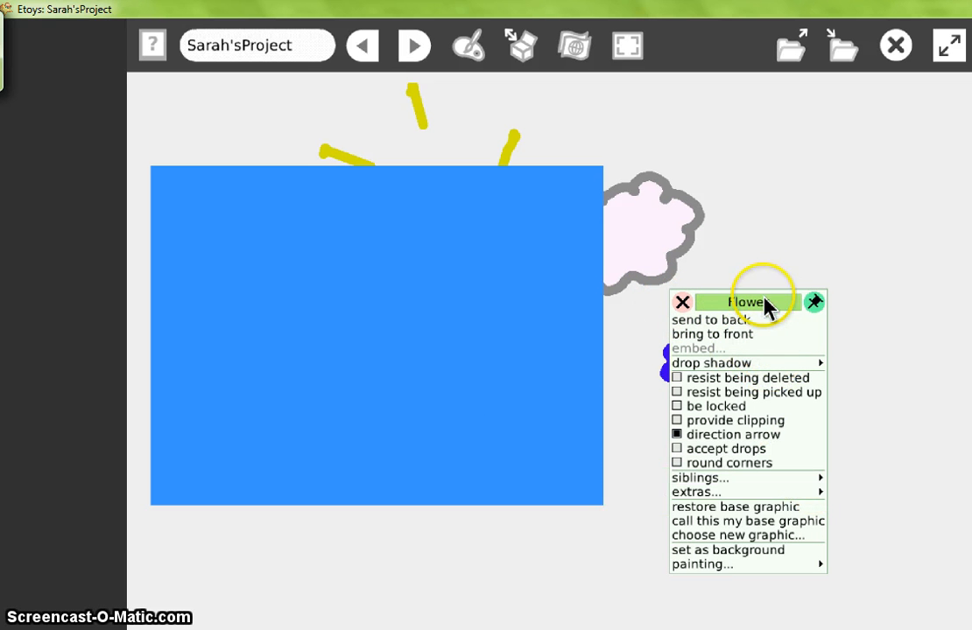
left_click(682, 302)
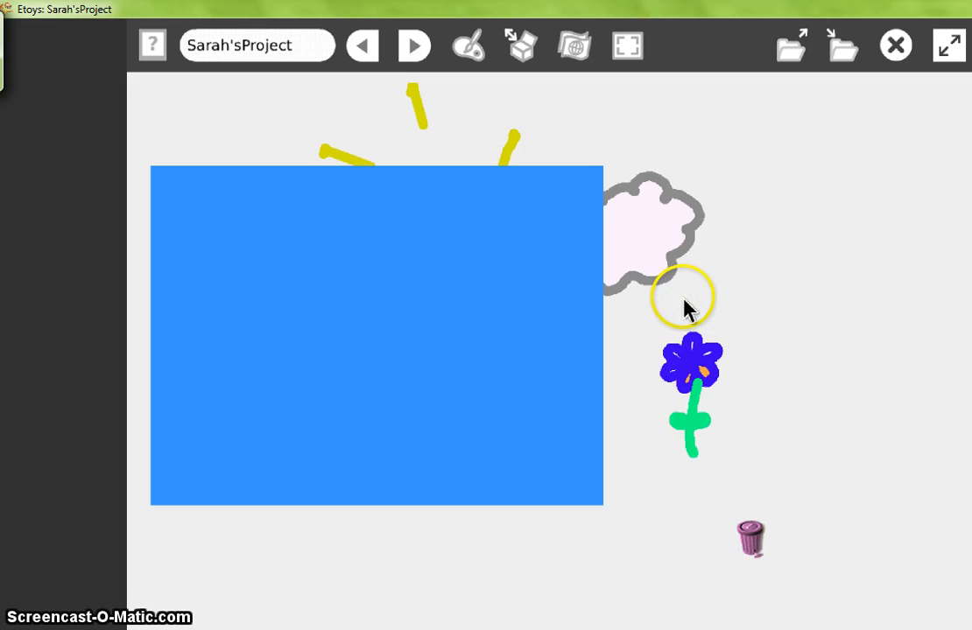
Step: Reposition the flower slightly higher and further right, below the cloud, finishing with its Pick up handle
left_click_drag(702, 375, 692, 345)
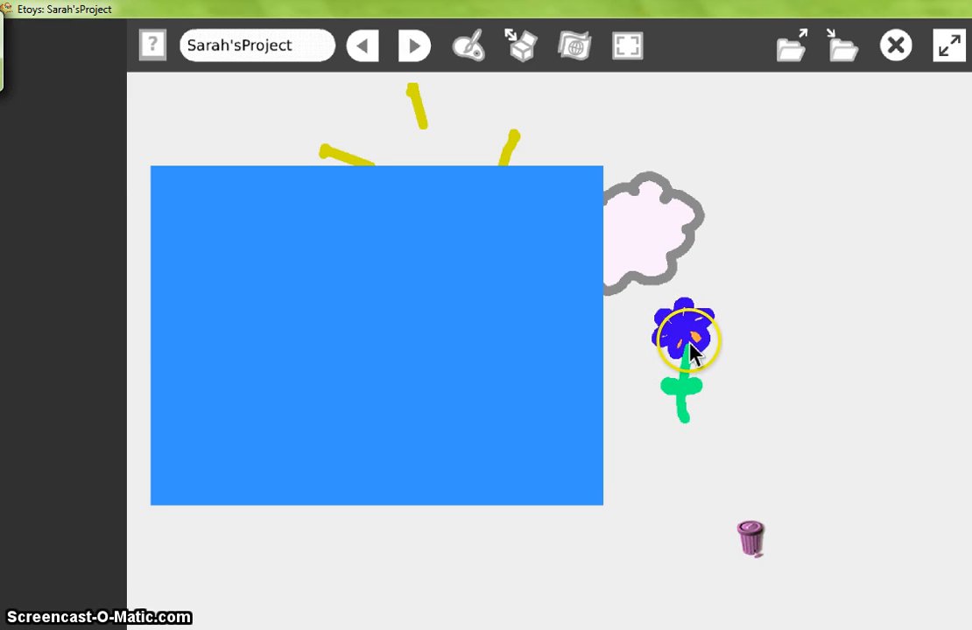
right_click(676, 340)
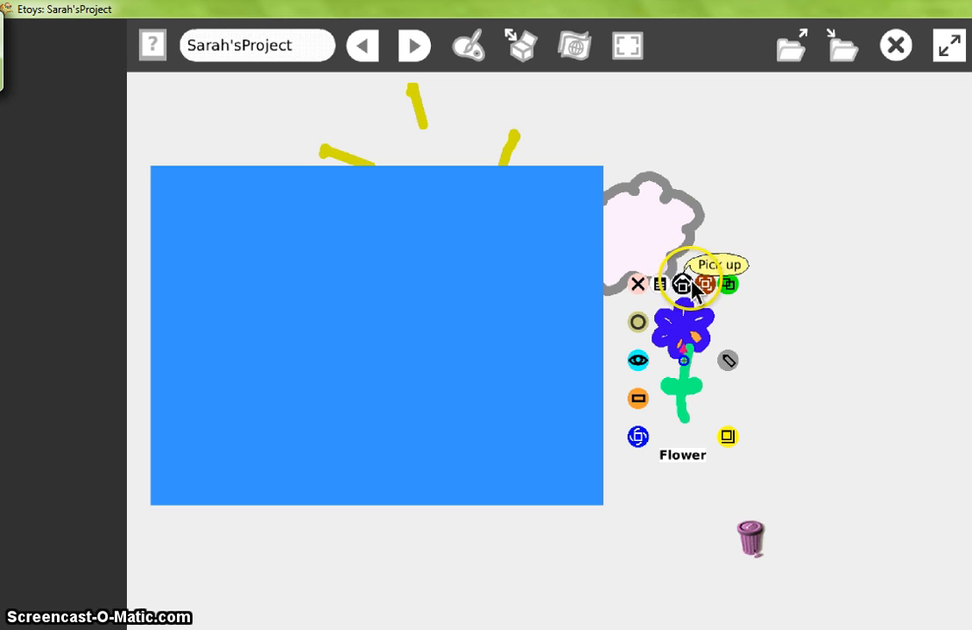
left_click_drag(684, 285, 708, 293)
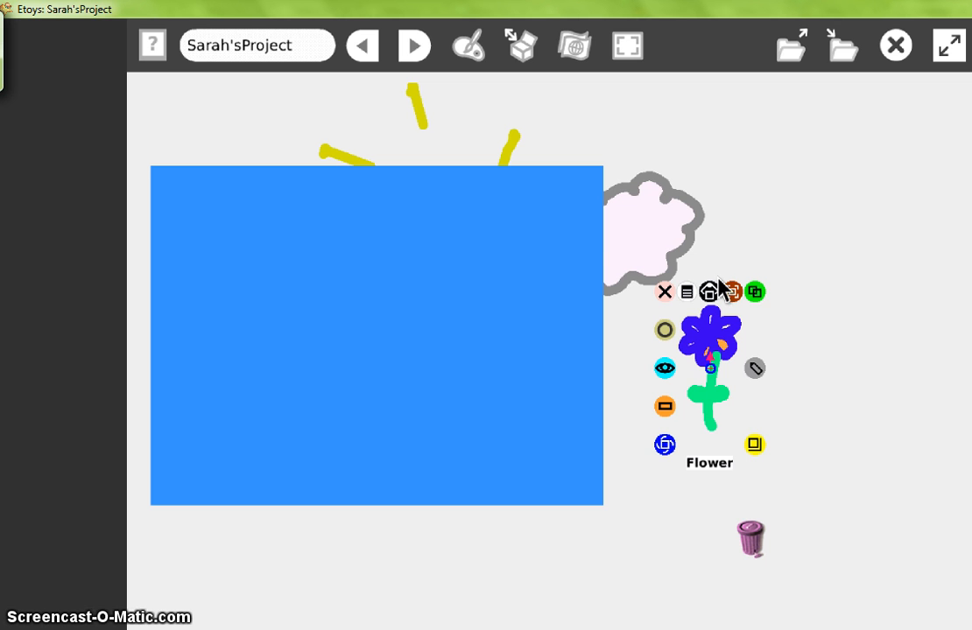
Step: Duplicate the flower three times, placing two copies diagonally up to its right and the third below them
left_click(756, 292)
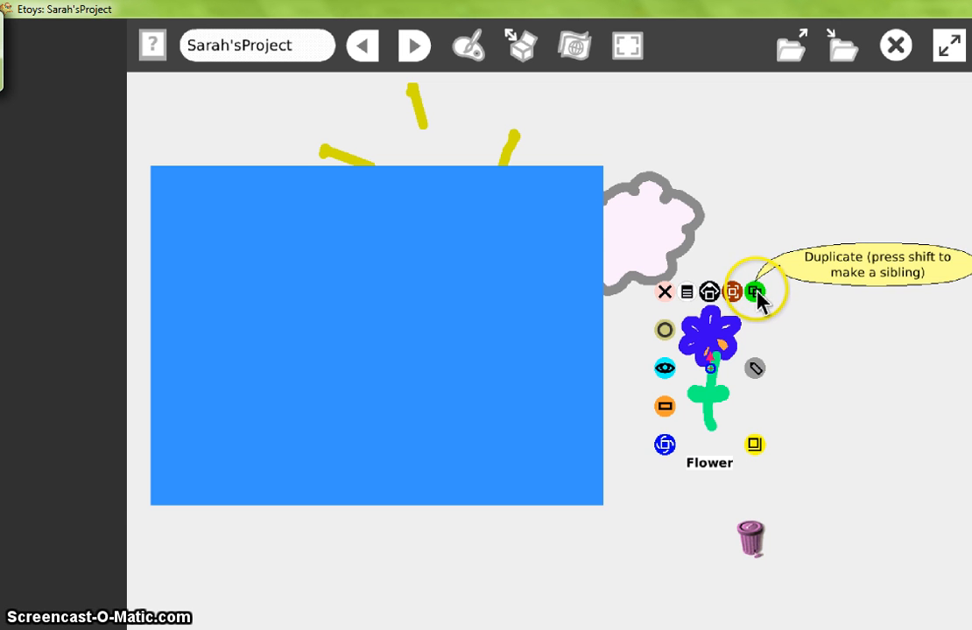
left_click_drag(758, 296, 868, 228)
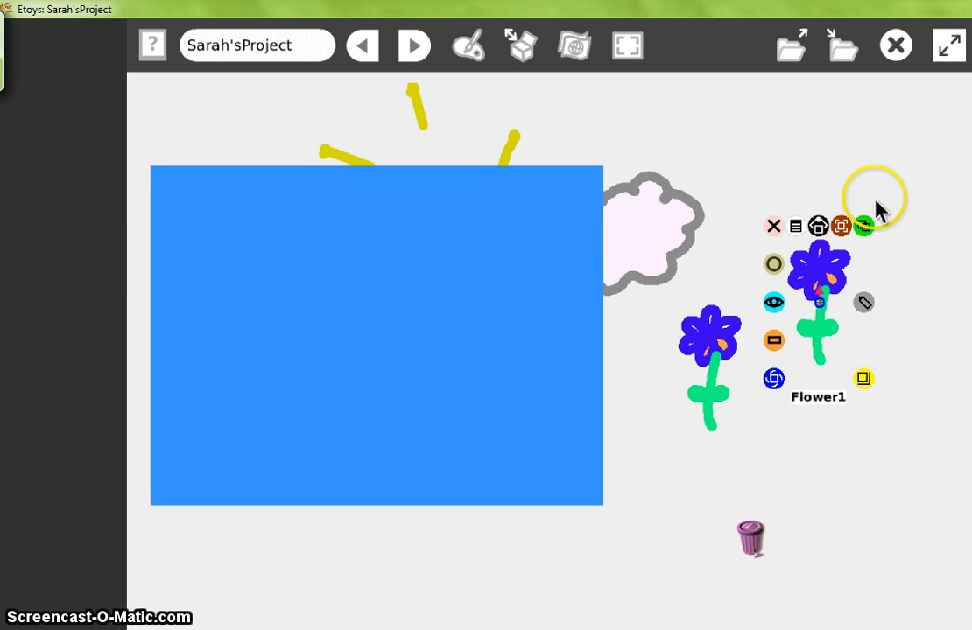
left_click_drag(864, 226, 885, 404)
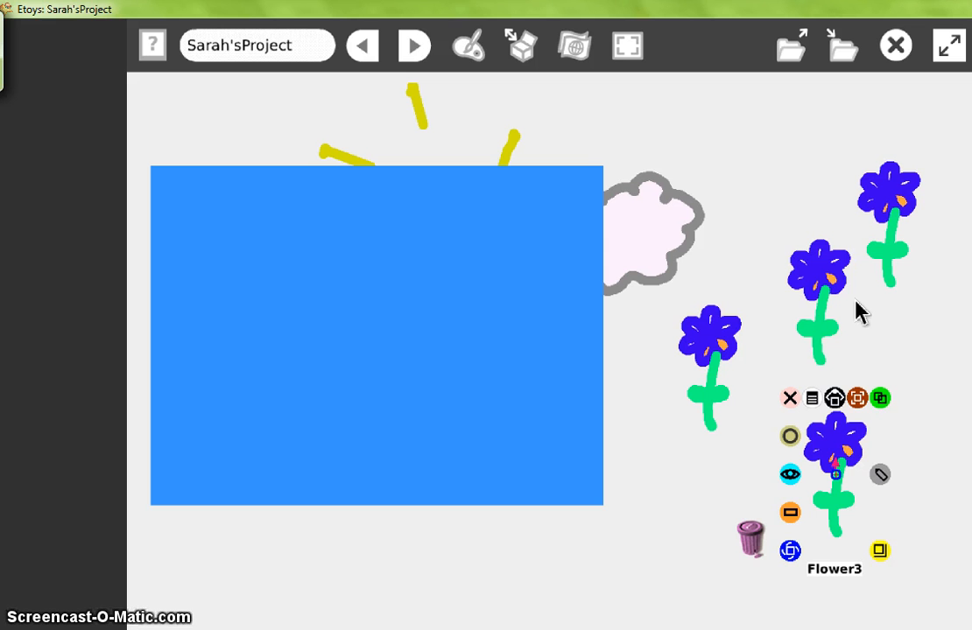
Step: Repaint the lowest flower copy, filling its blue petals with magenta-purple using the paint bucket, and keep the painting
left_click(881, 475)
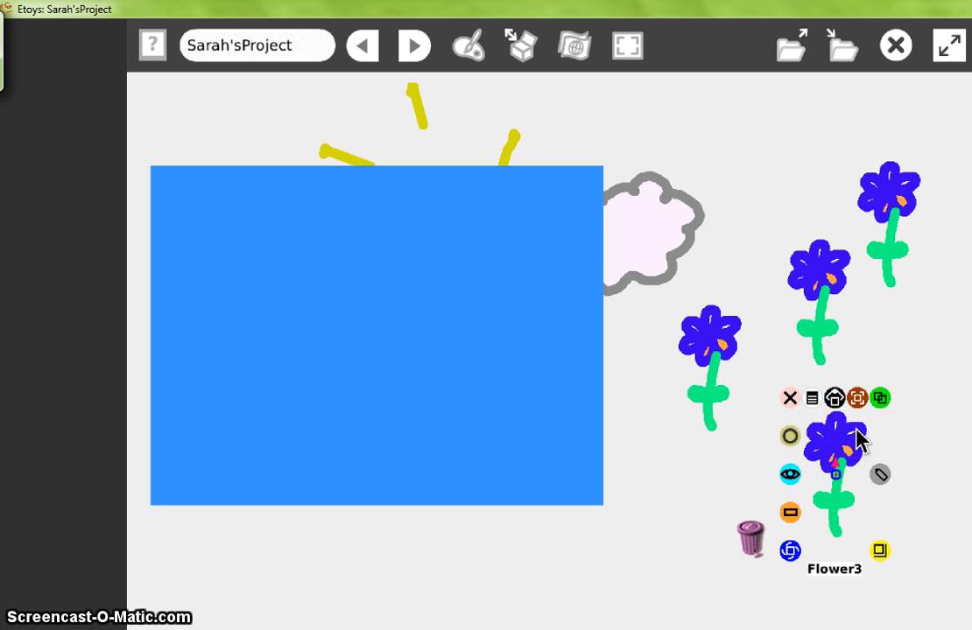
left_click(880, 474)
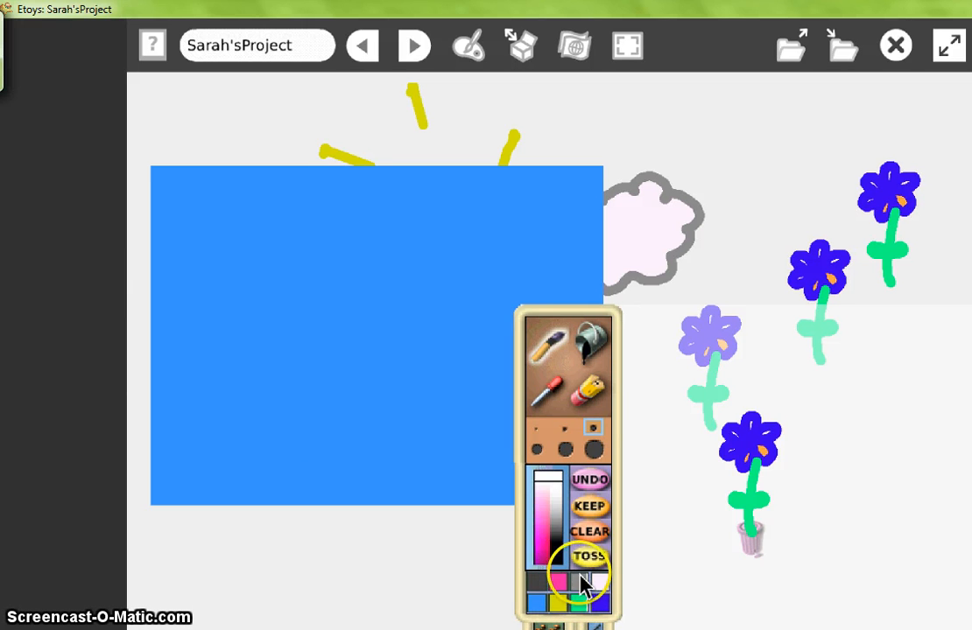
left_click(587, 355)
left_click(588, 598)
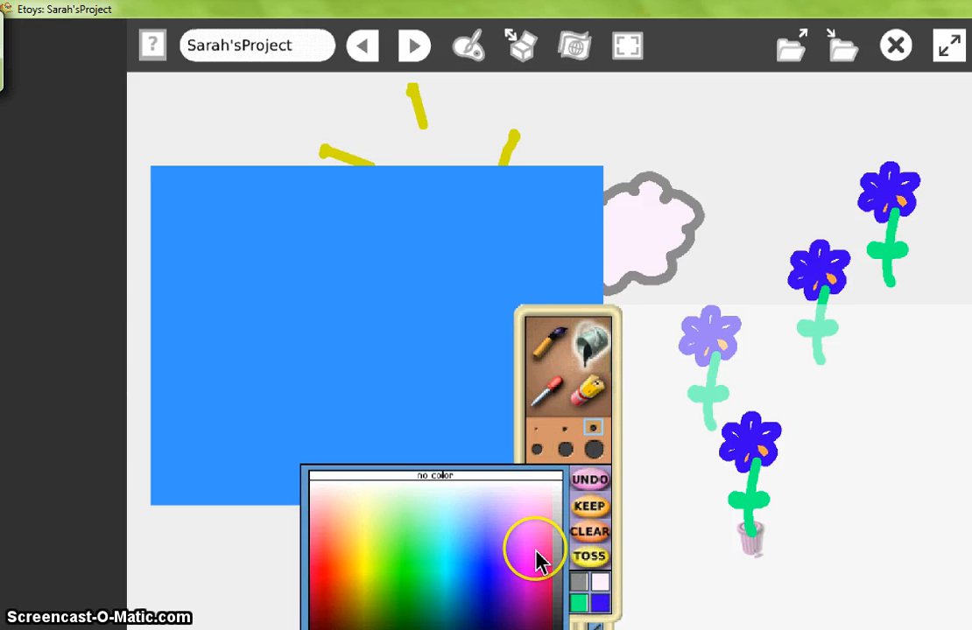
left_click(527, 601)
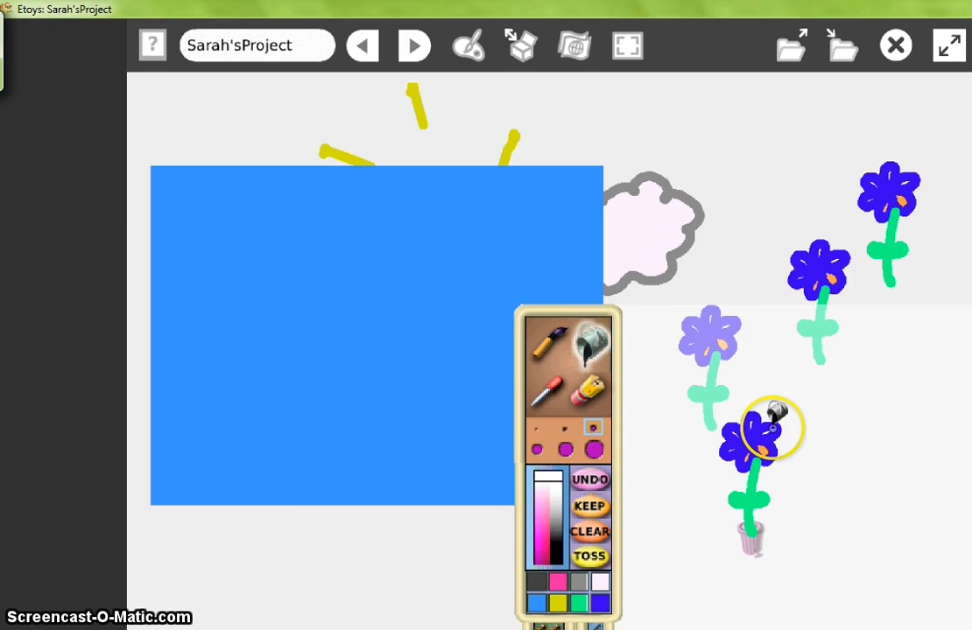
left_click(767, 411)
left_click(589, 505)
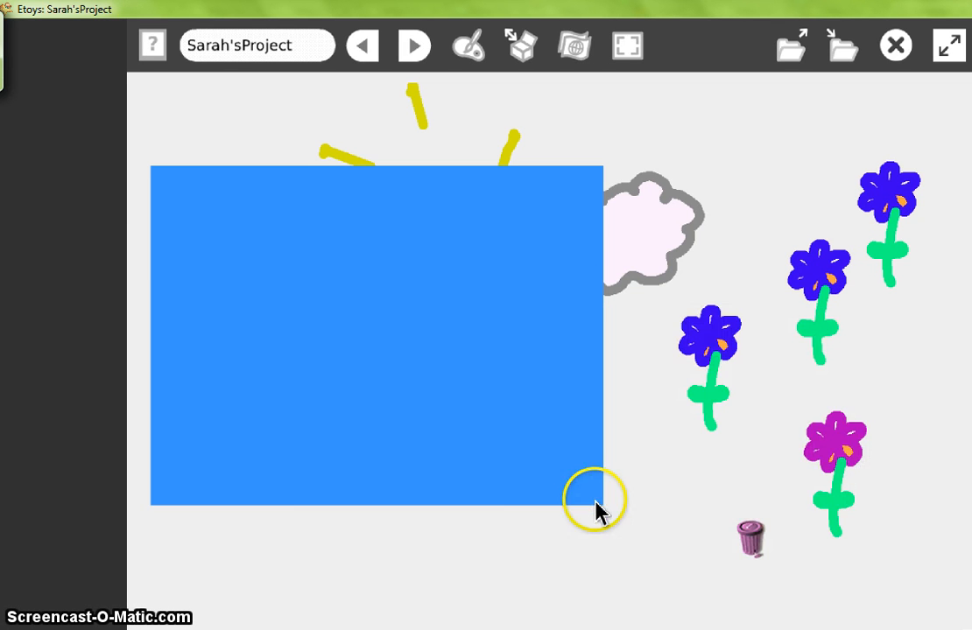
Step: Enlarge the magenta flower and rotate it clockwise to a heading of about 21
right_click(842, 431)
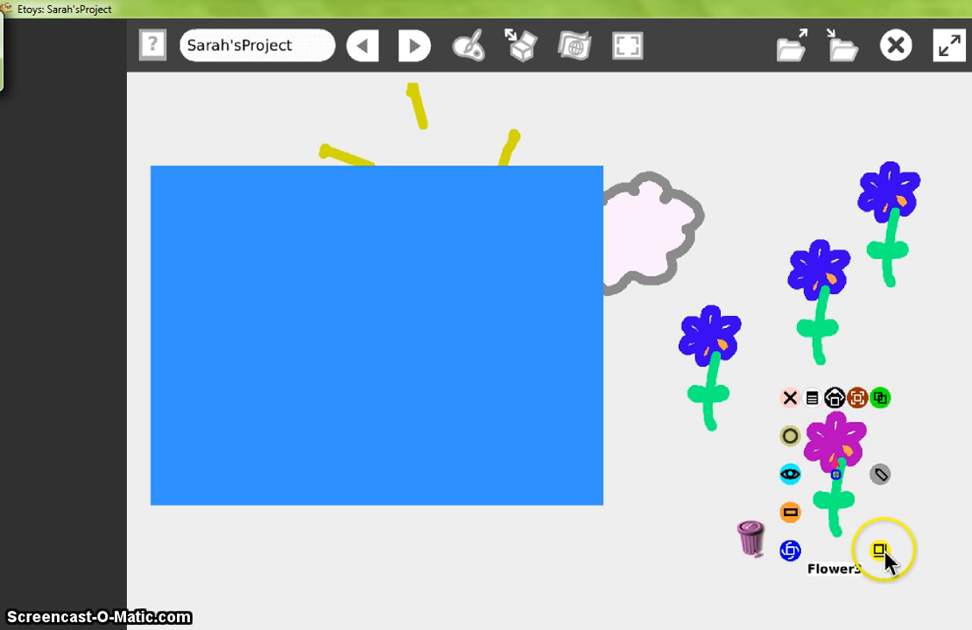
left_click_drag(881, 550, 914, 572)
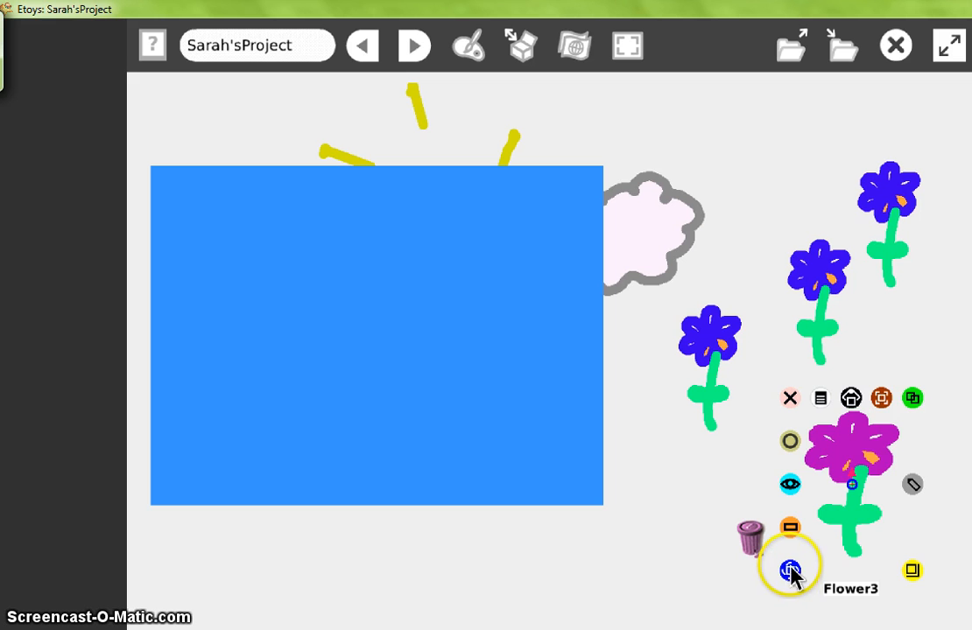
left_click_drag(790, 573, 798, 528)
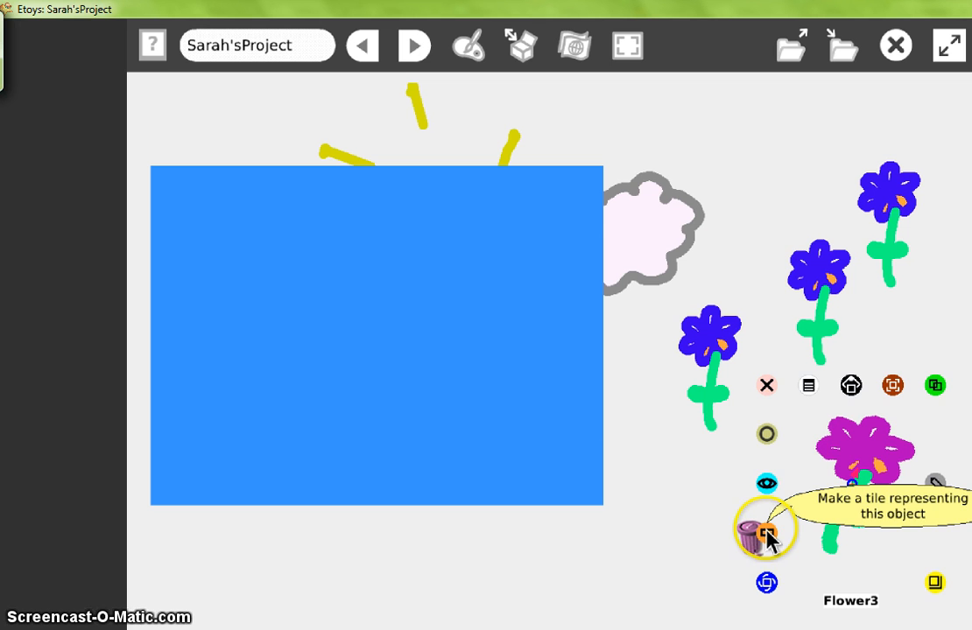
Step: Make a tile representing the magenta flower and place it just above the petals
left_click(767, 533)
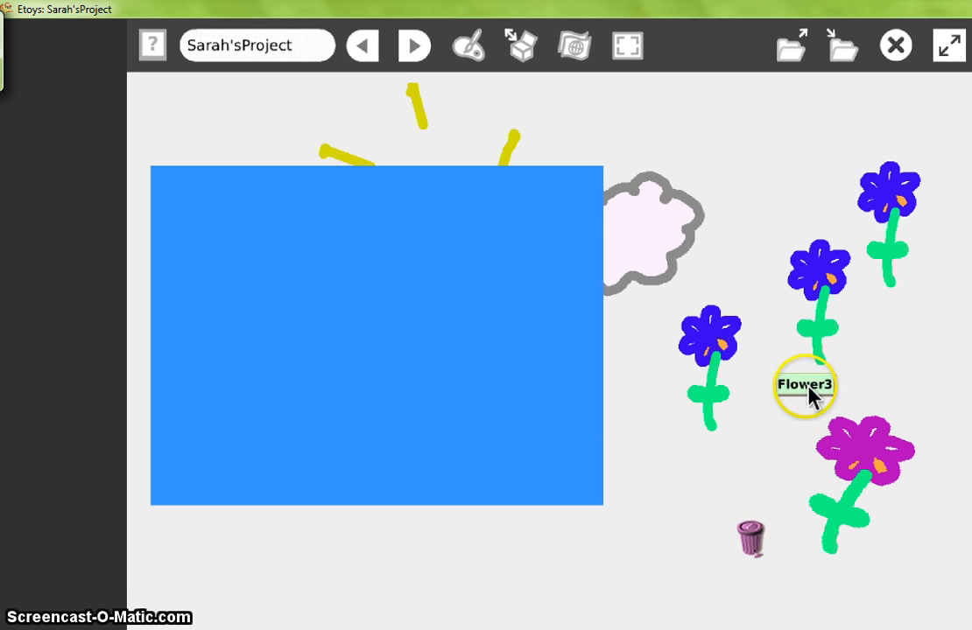
left_click(874, 393)
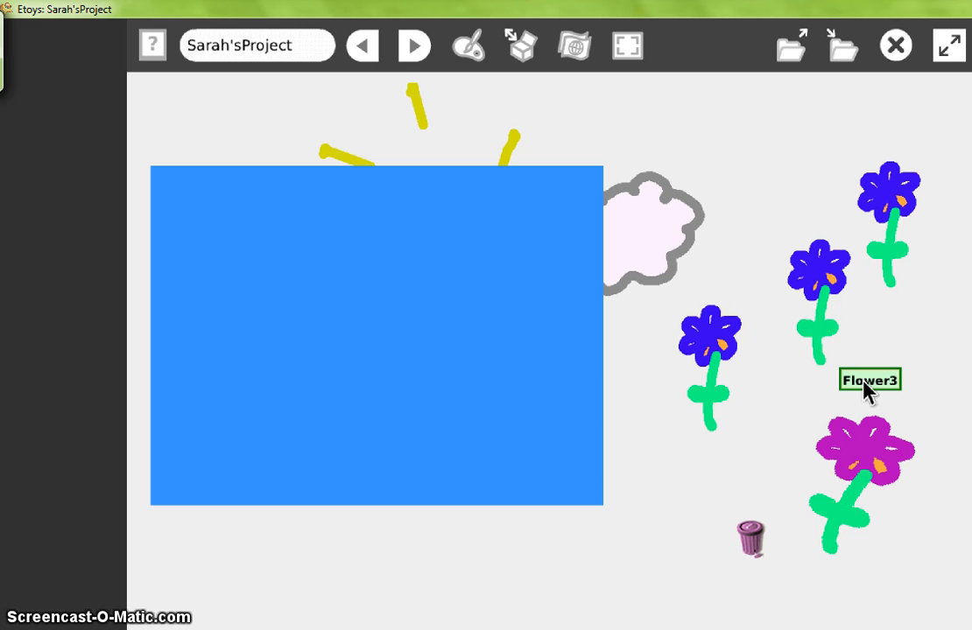
left_click(869, 336)
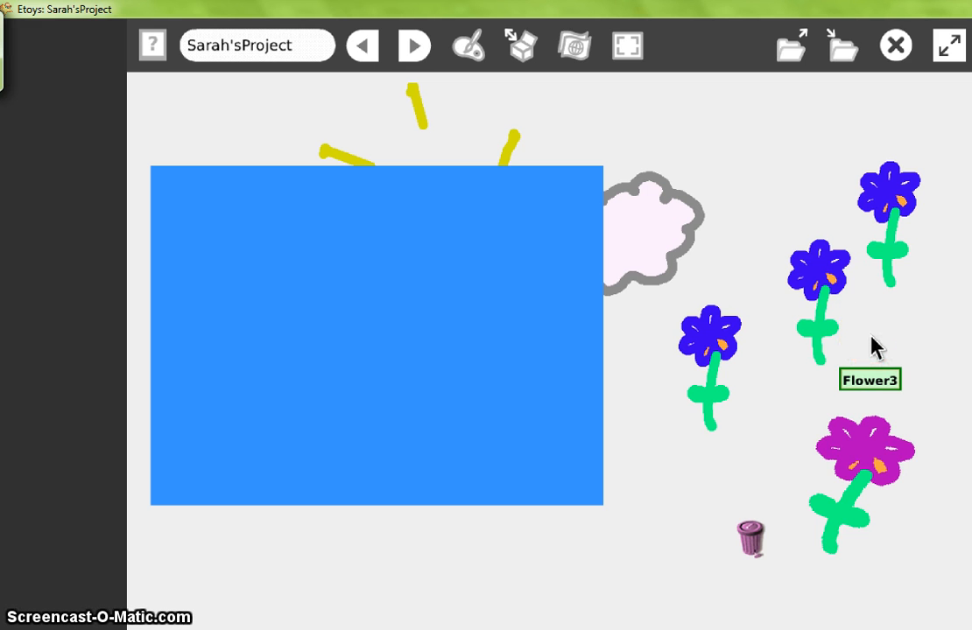
left_click(883, 362)
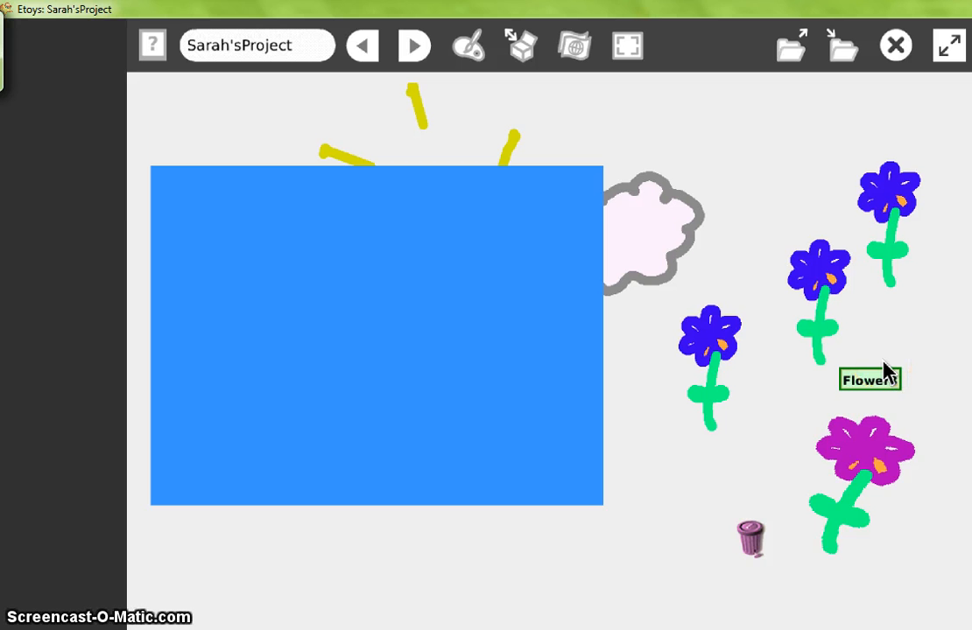
left_click(836, 436)
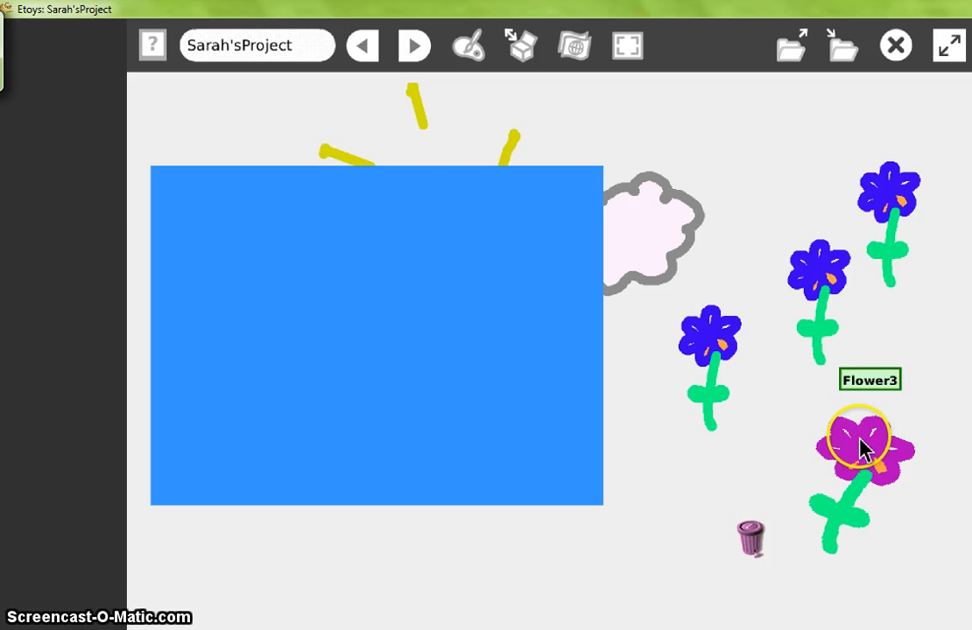
Step: Open the magenta flower's viewer to examine its basic and tests script tiles, and close the viewer
right_click(852, 452)
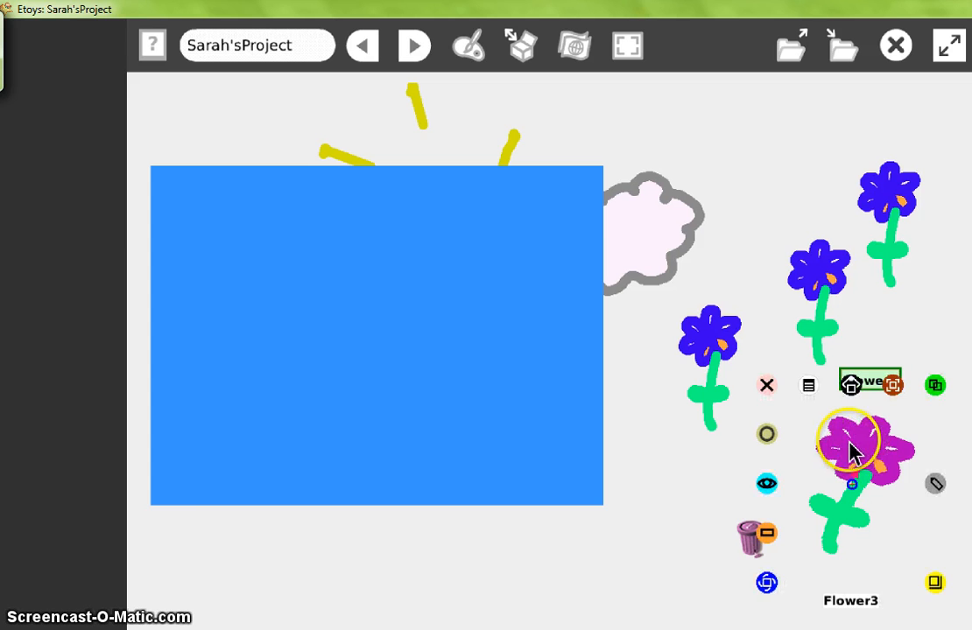
left_click(767, 484)
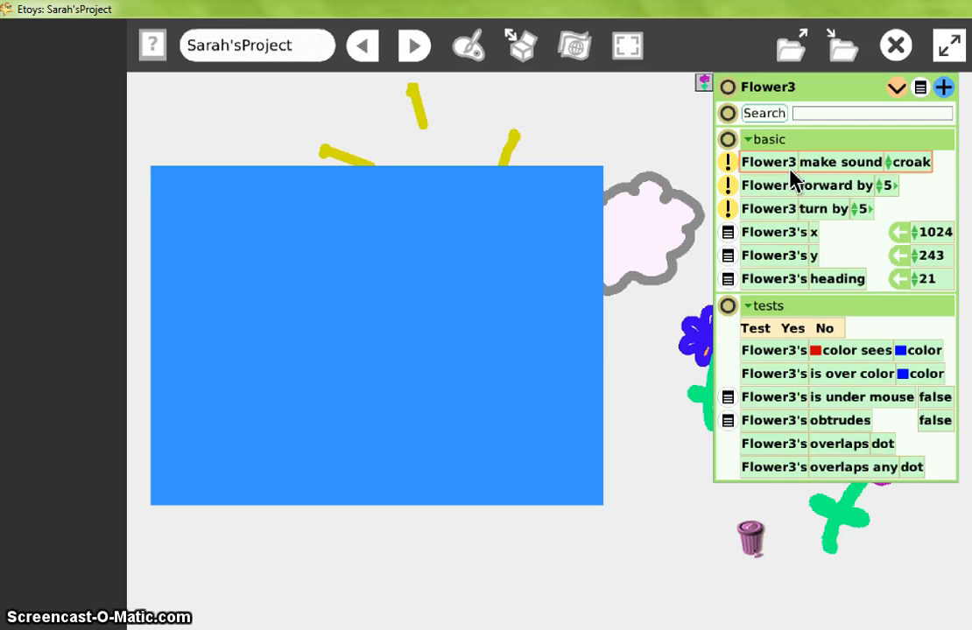
left_click(728, 87)
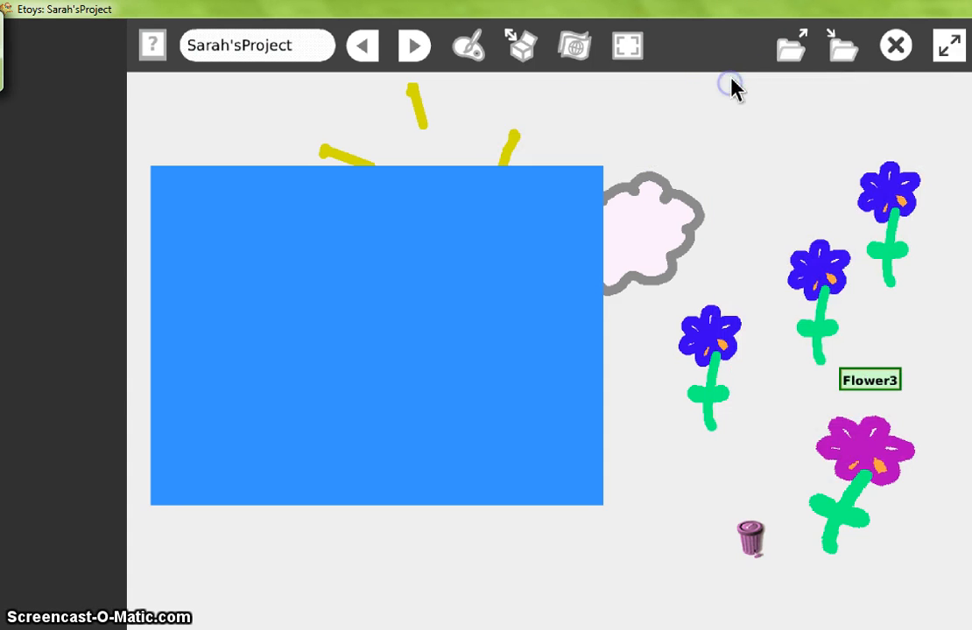
Step: Display the magenta flower's object handles again and review its viewer and repaint handles
right_click(836, 445)
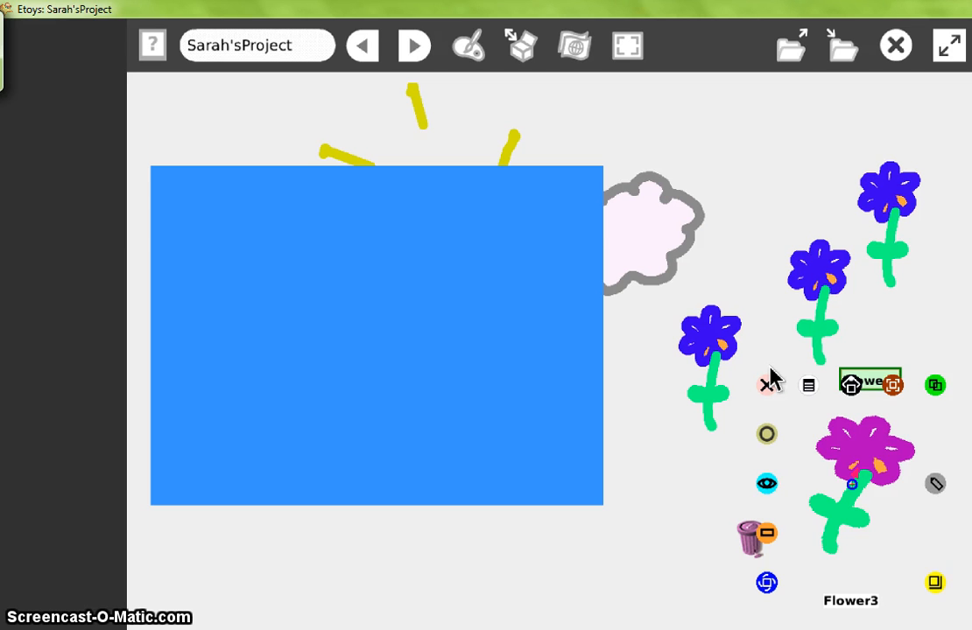
left_click(767, 481)
left_click(935, 483)
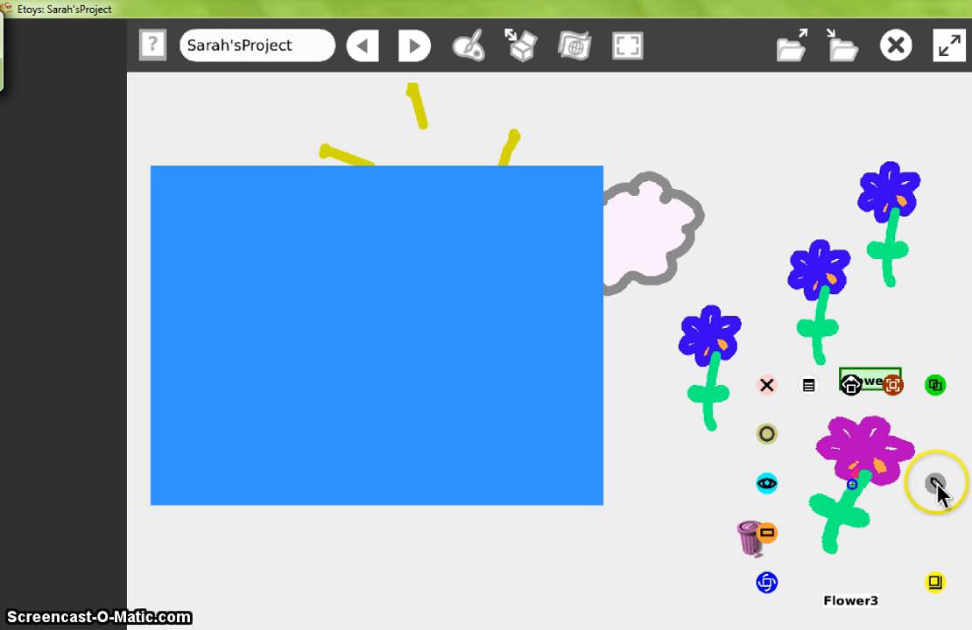